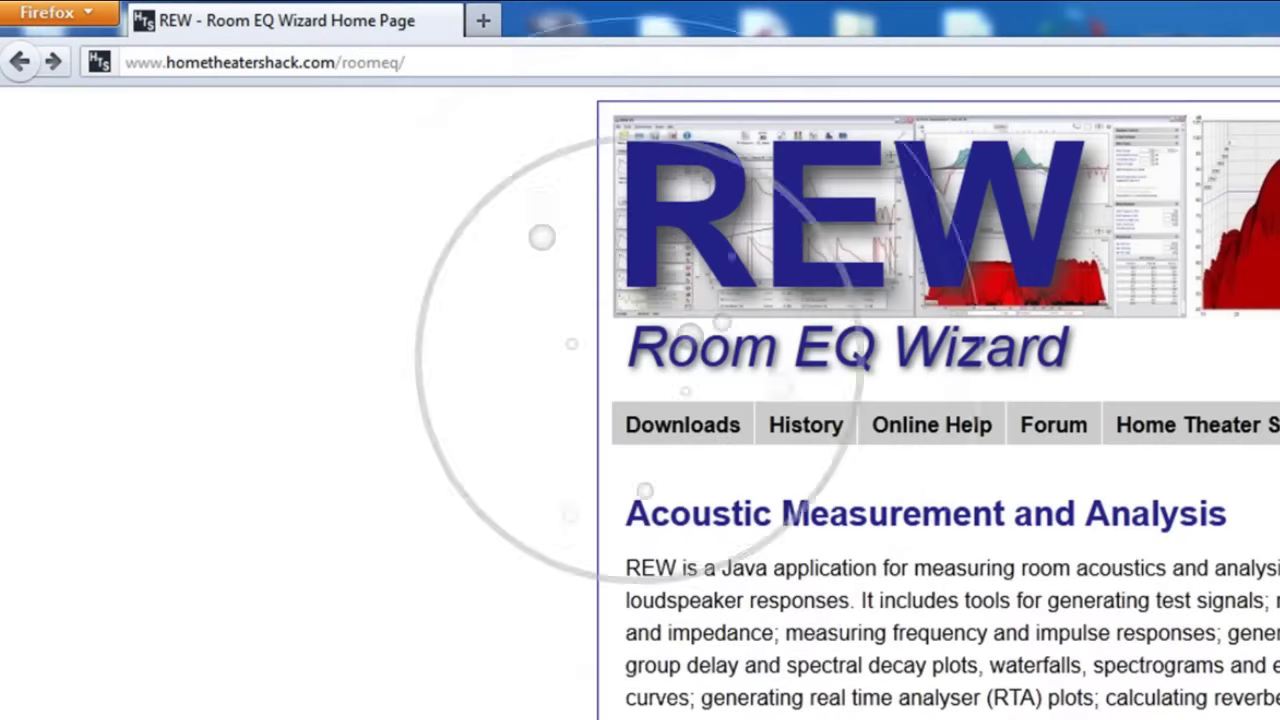
Find the three REW download options in the Downloads section of hometheatershack.com/roomeq
{"action": "left_click", "coordinate": [460, 62]}
{"action": "left_click", "coordinate": [450, 62]}
{"action": "left_click_drag", "start_coordinate": [443, 63], "coordinate": [114, 63]}
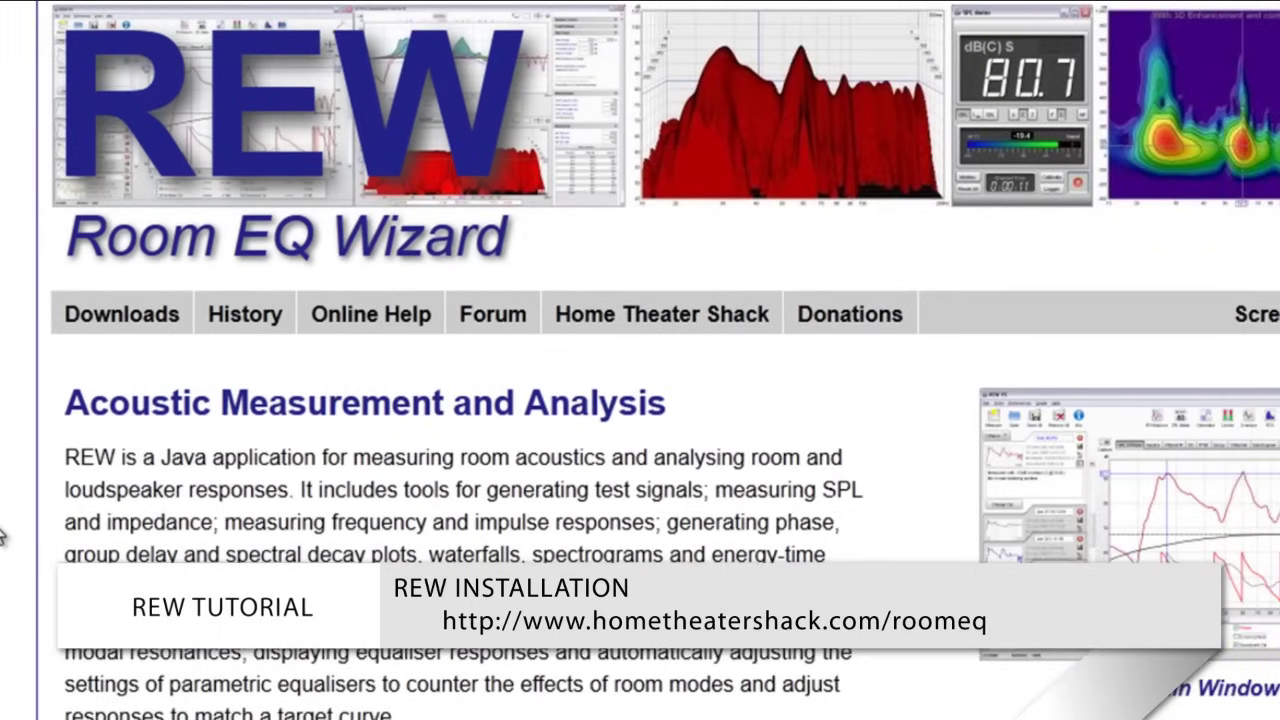
{"action": "left_click", "coordinate": [127, 316]}
{"action": "left_click_drag", "start_coordinate": [78, 250], "coordinate": [786, 356]}
{"action": "left_click", "coordinate": [786, 356]}
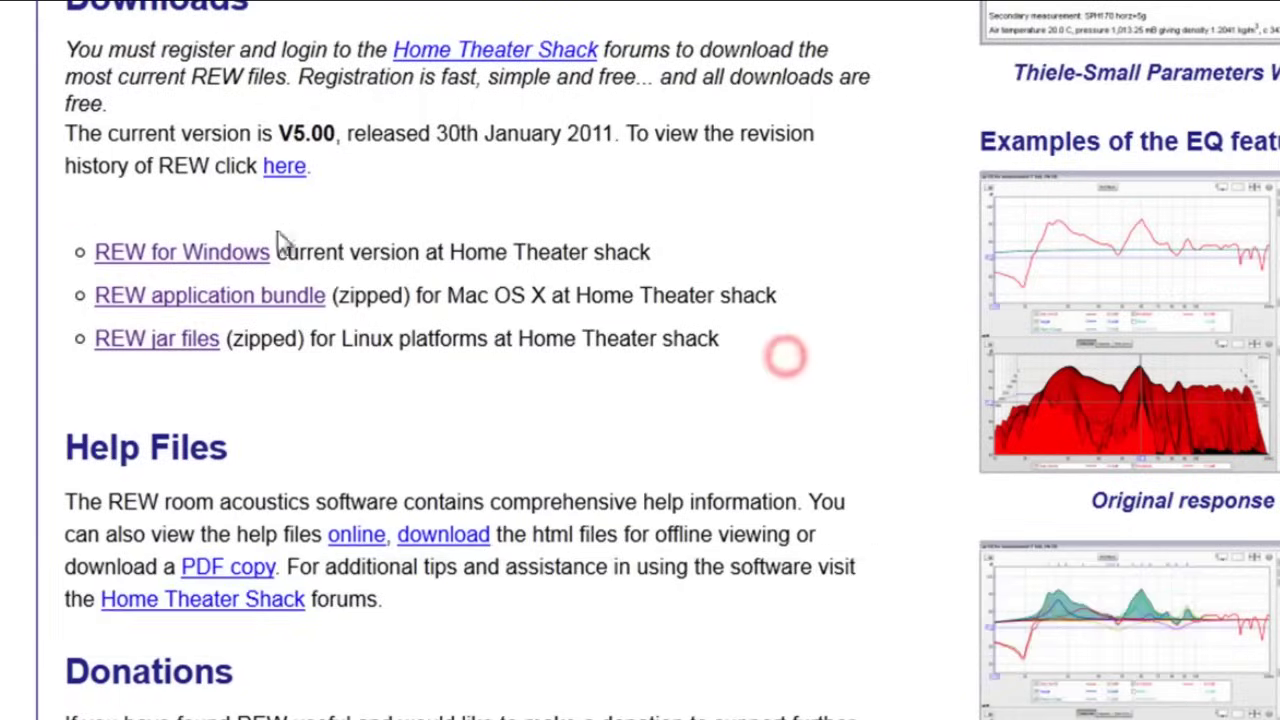
Download and save the Windows installer wizardinstallv5.exe from the REW for Windows page
{"action": "left_click", "coordinate": [215, 253]}
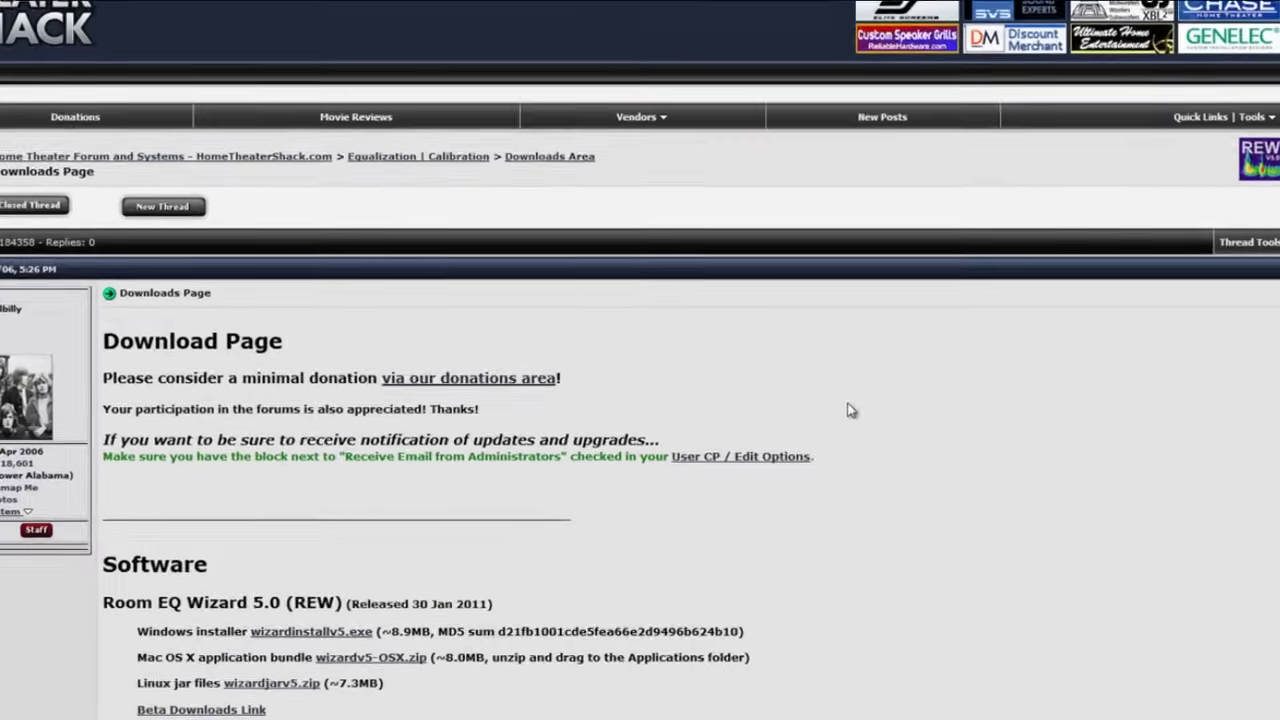
{"action": "scroll", "coordinate": [799, 455], "scroll_direction": "down", "scroll_amount": 5}
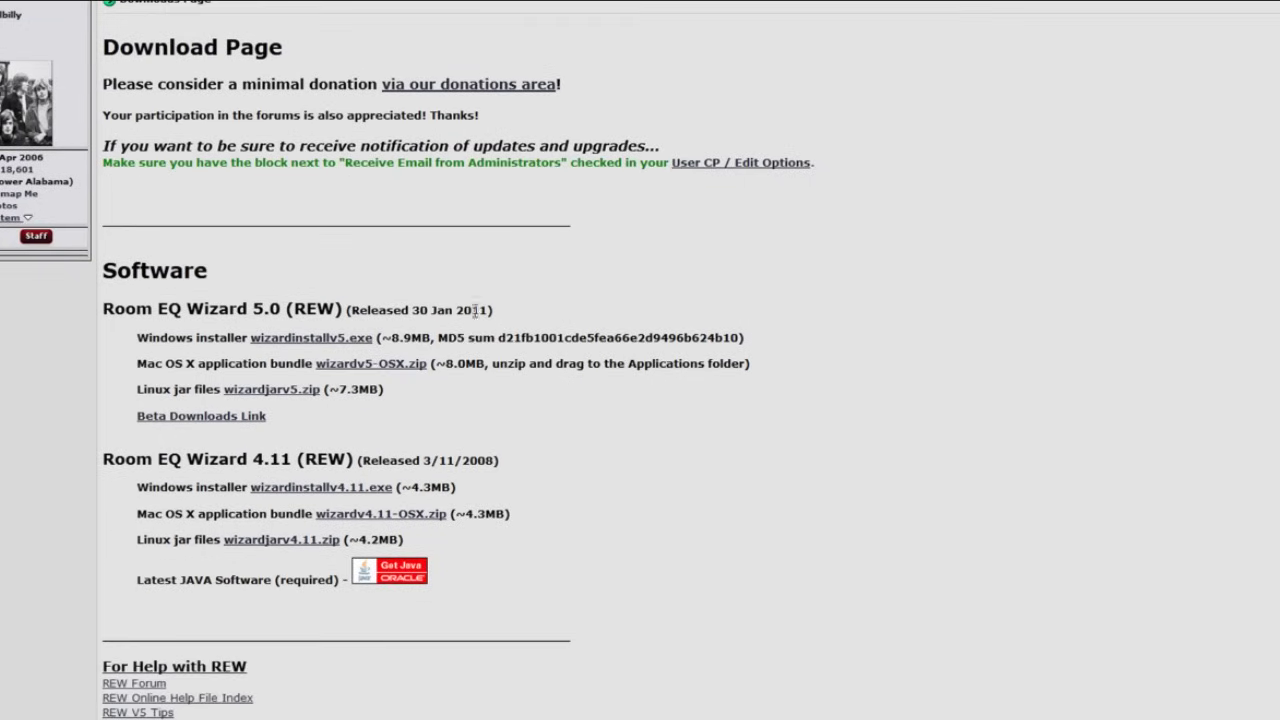
{"action": "left_click", "coordinate": [353, 339]}
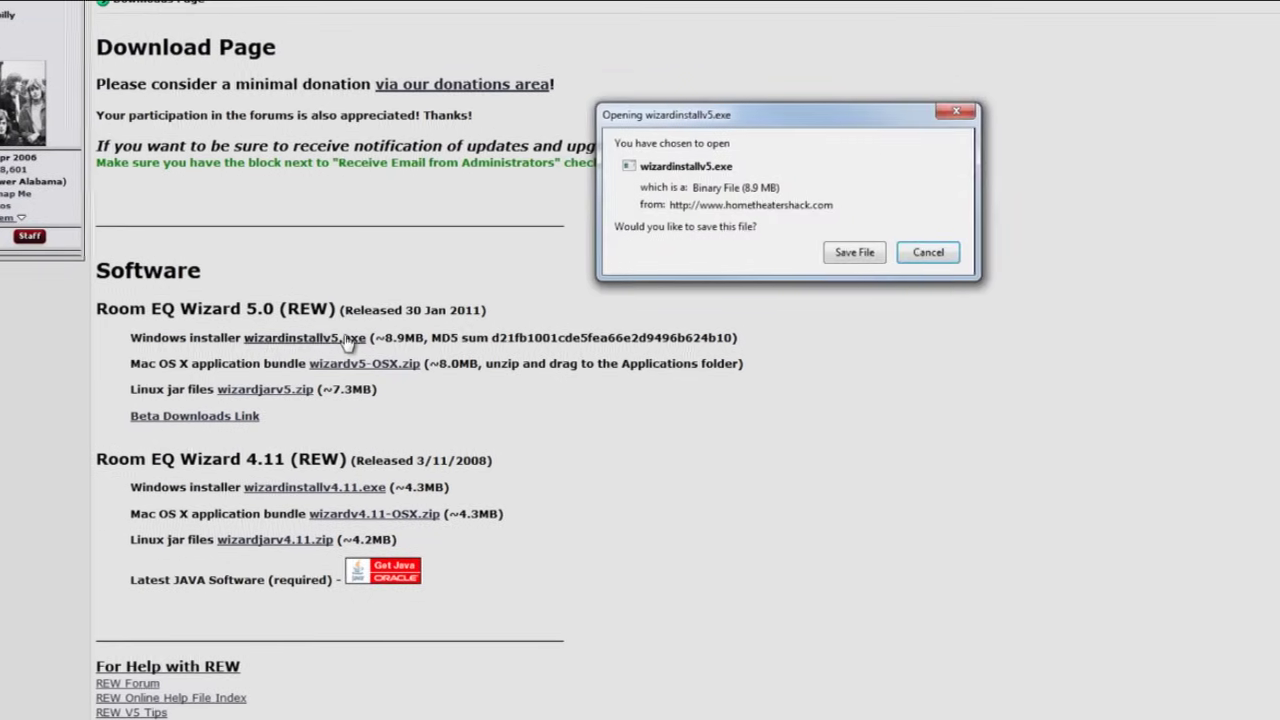
{"action": "left_click", "coordinate": [789, 253]}
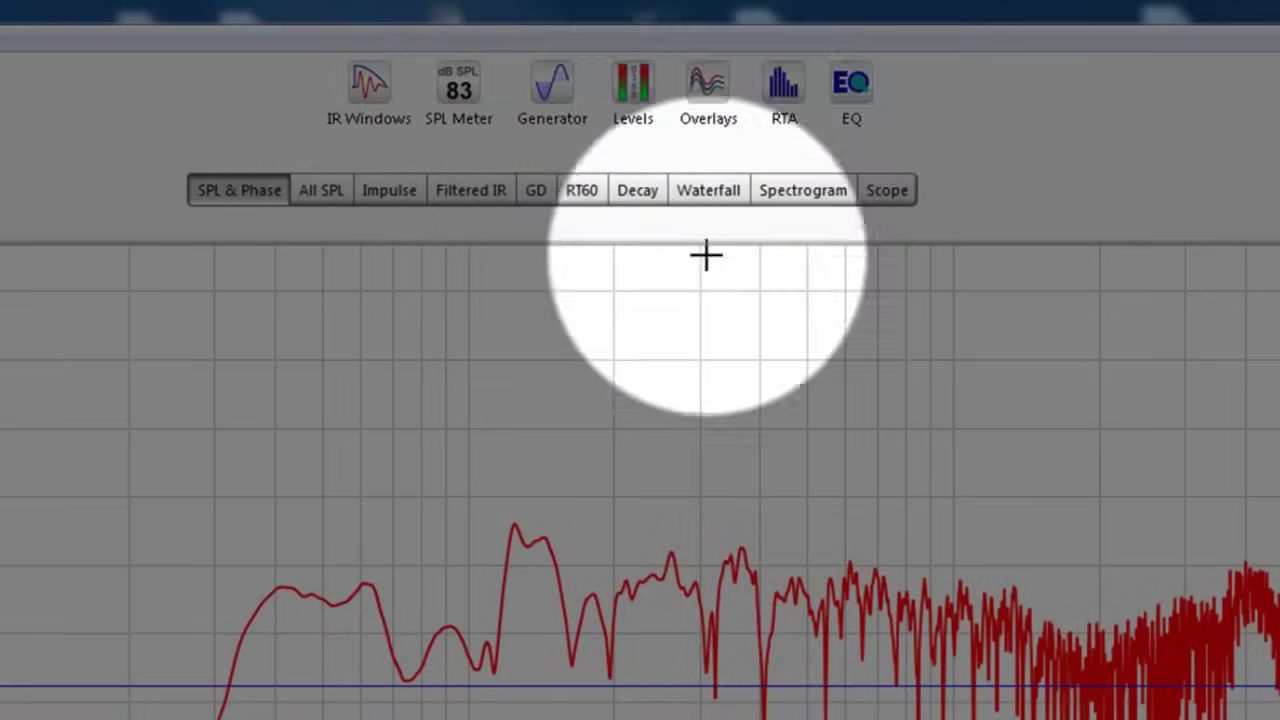
Overlay all measurements, then hide and re-show the 1: Normal and 2: 12" Back traces
{"action": "left_click", "coordinate": [705, 97]}
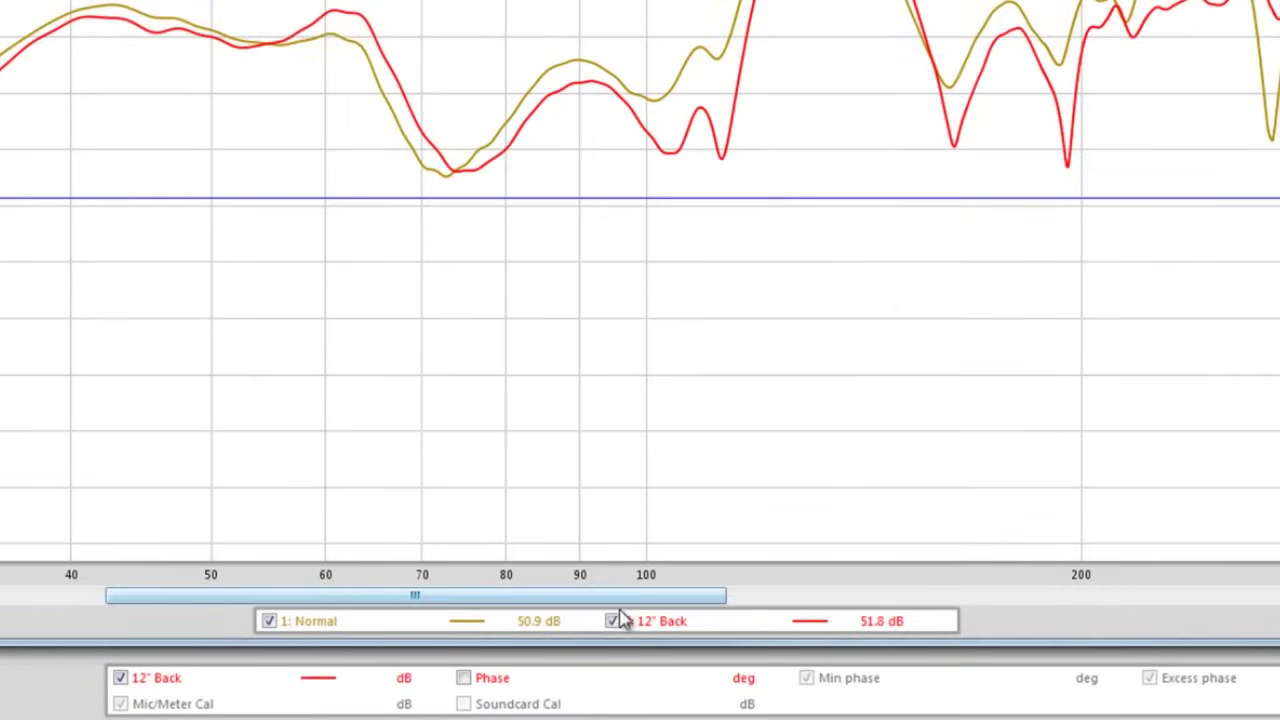
{"action": "left_click", "coordinate": [612, 621]}
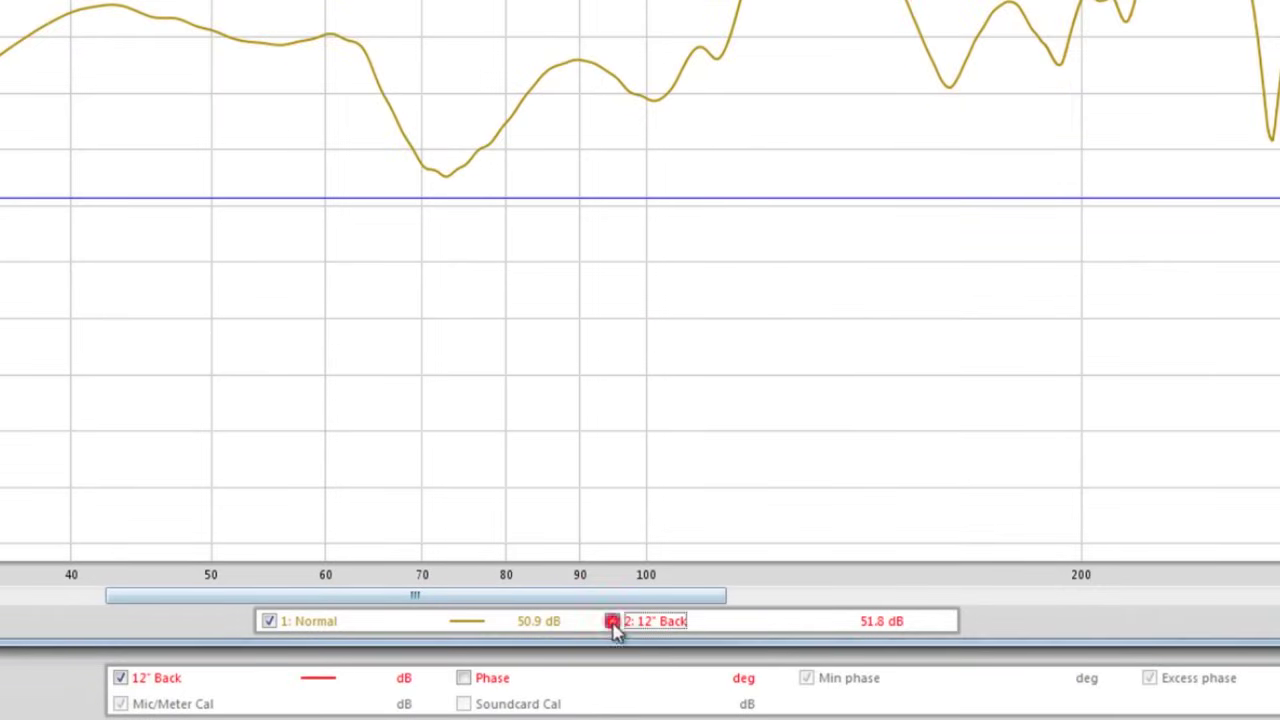
{"action": "left_click", "coordinate": [269, 621]}
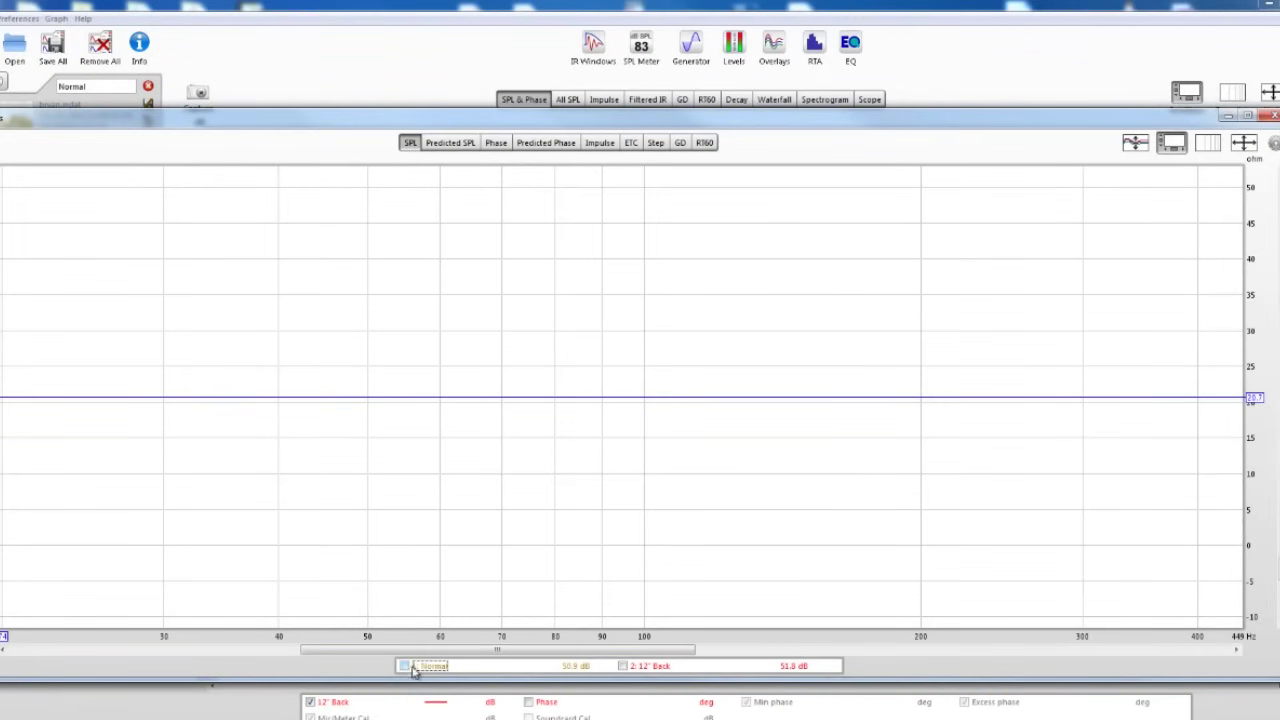
{"action": "left_click", "coordinate": [403, 666]}
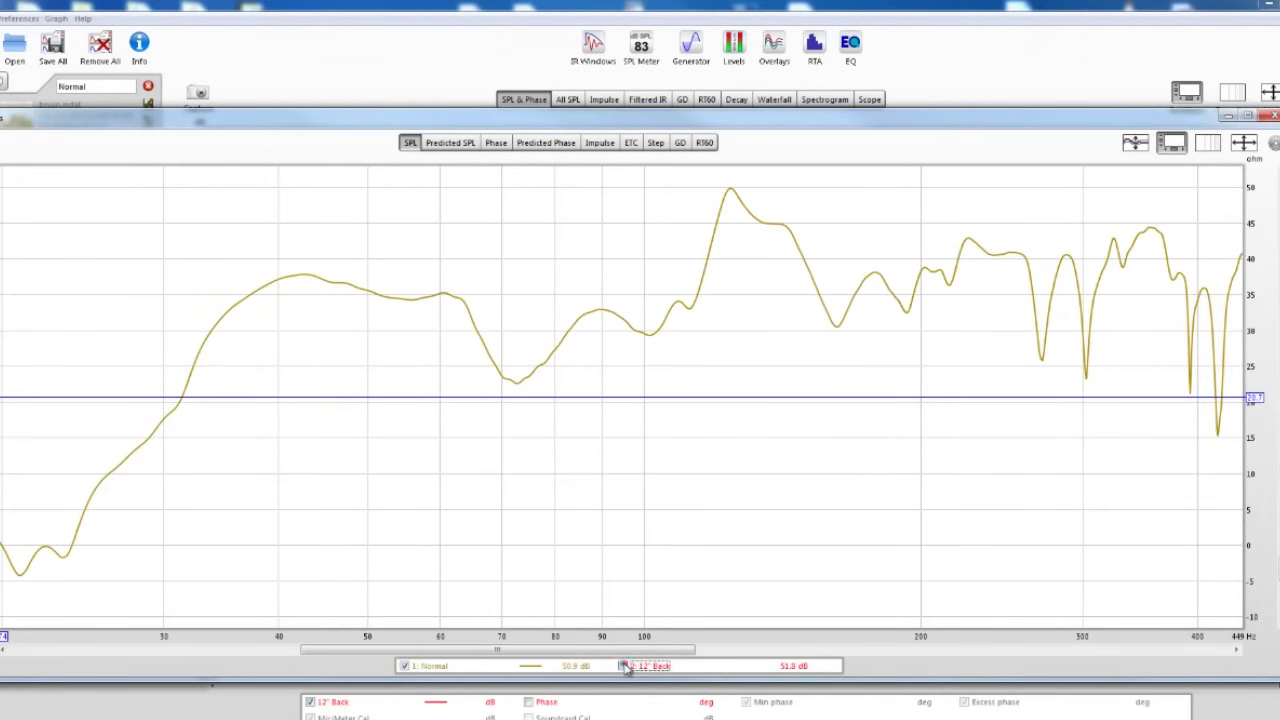
{"action": "left_click", "coordinate": [624, 666]}
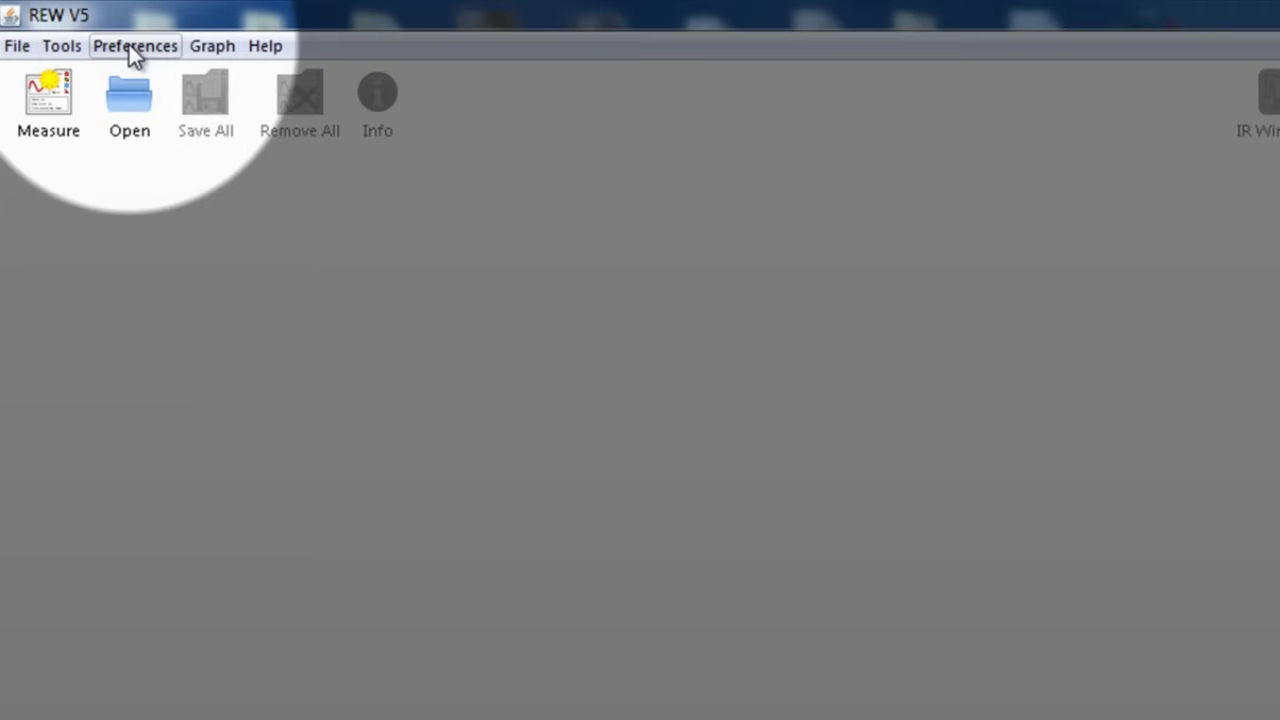
Set PreSonus FireStudio speakers as output and its microphone with Default Input, then start calibration
{"action": "left_click", "coordinate": [129, 45]}
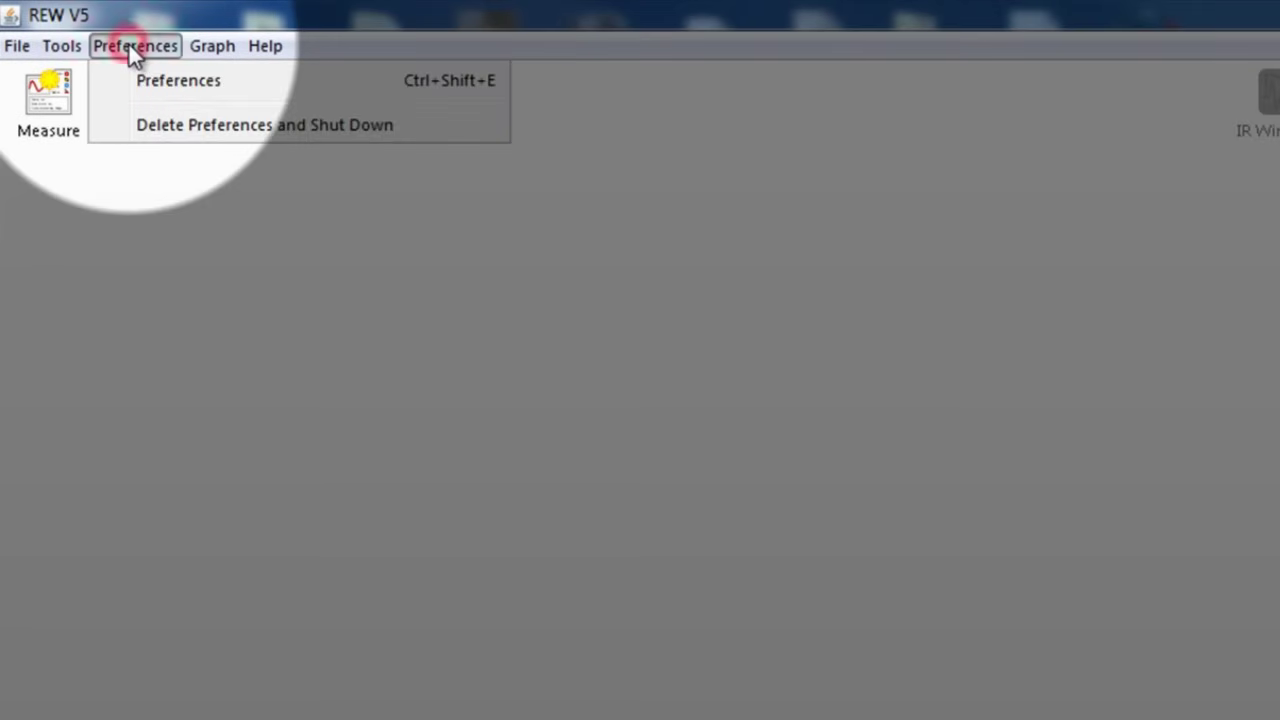
{"action": "left_click", "coordinate": [186, 81]}
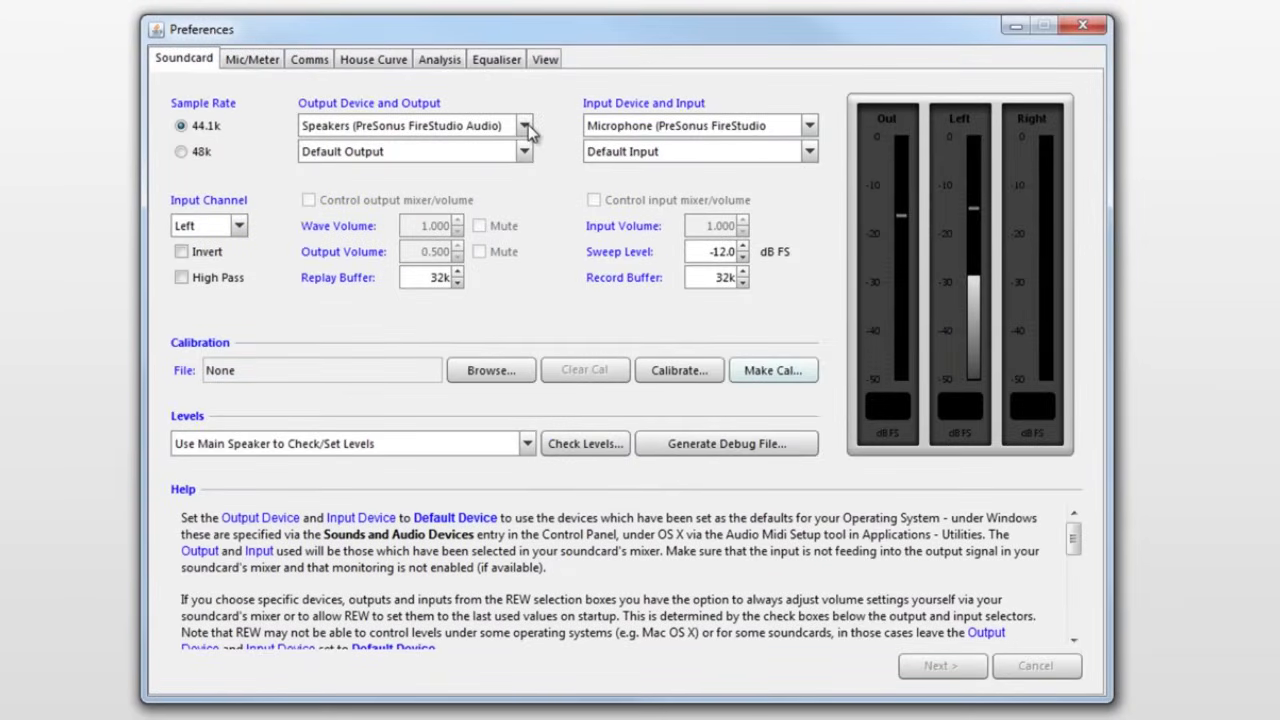
{"action": "left_click", "coordinate": [524, 126]}
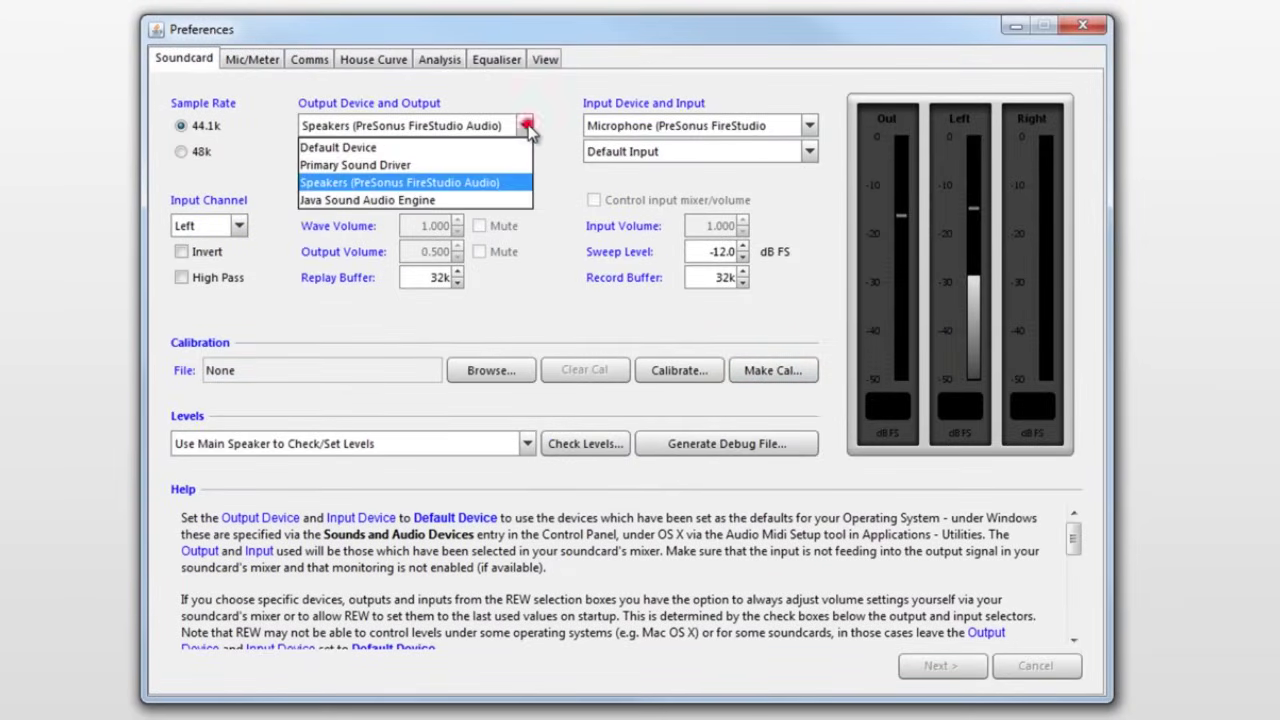
{"action": "left_click", "coordinate": [524, 126]}
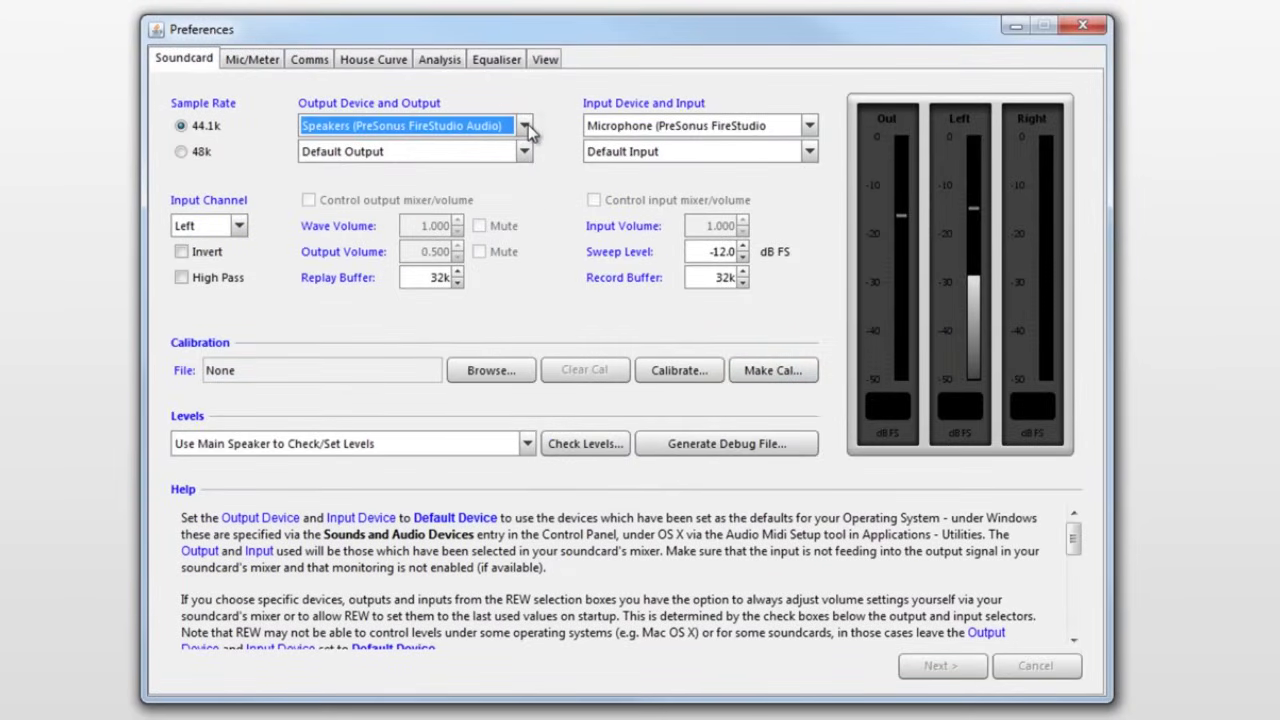
{"action": "left_click", "coordinate": [810, 126]}
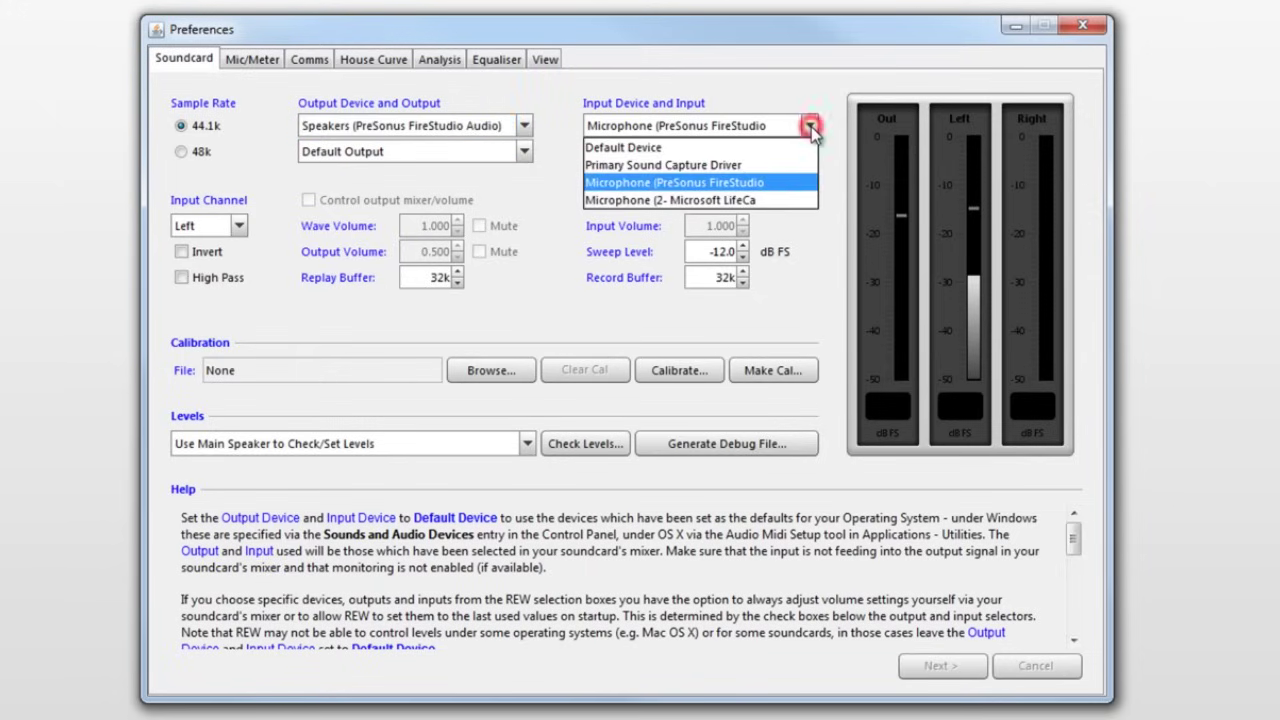
{"action": "left_click", "coordinate": [810, 126]}
{"action": "left_click", "coordinate": [811, 151]}
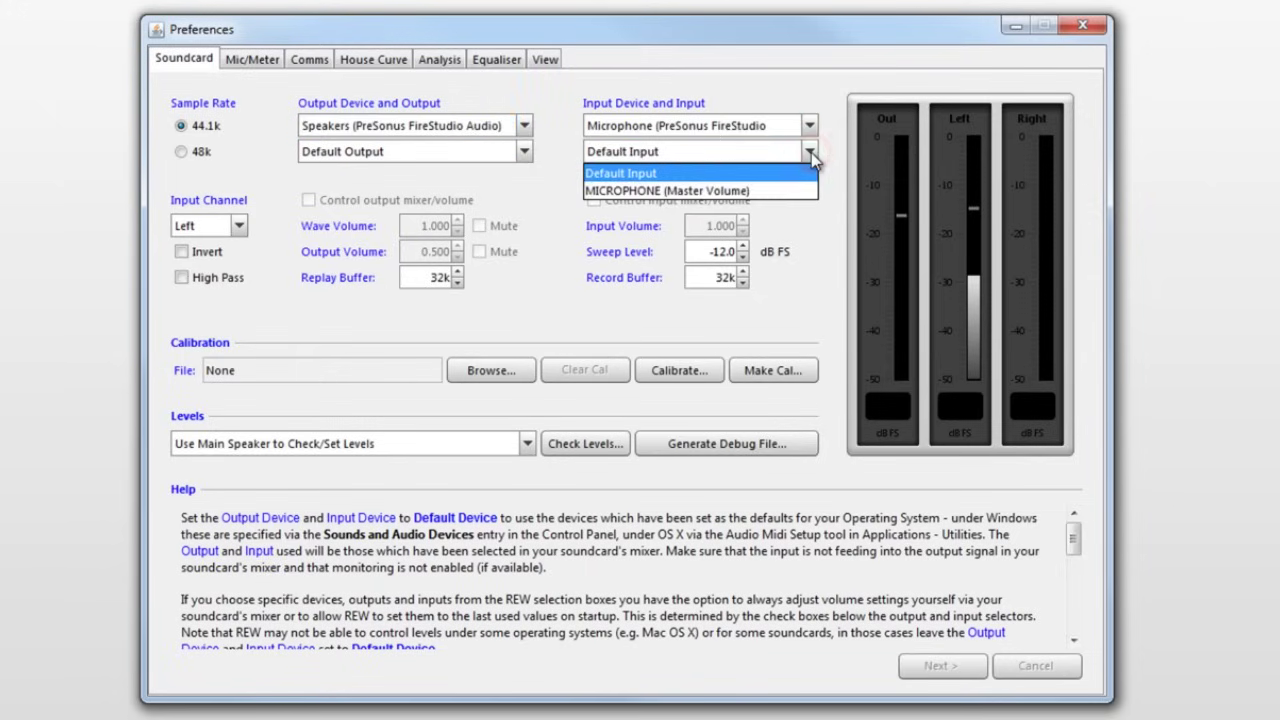
{"action": "left_click", "coordinate": [811, 152]}
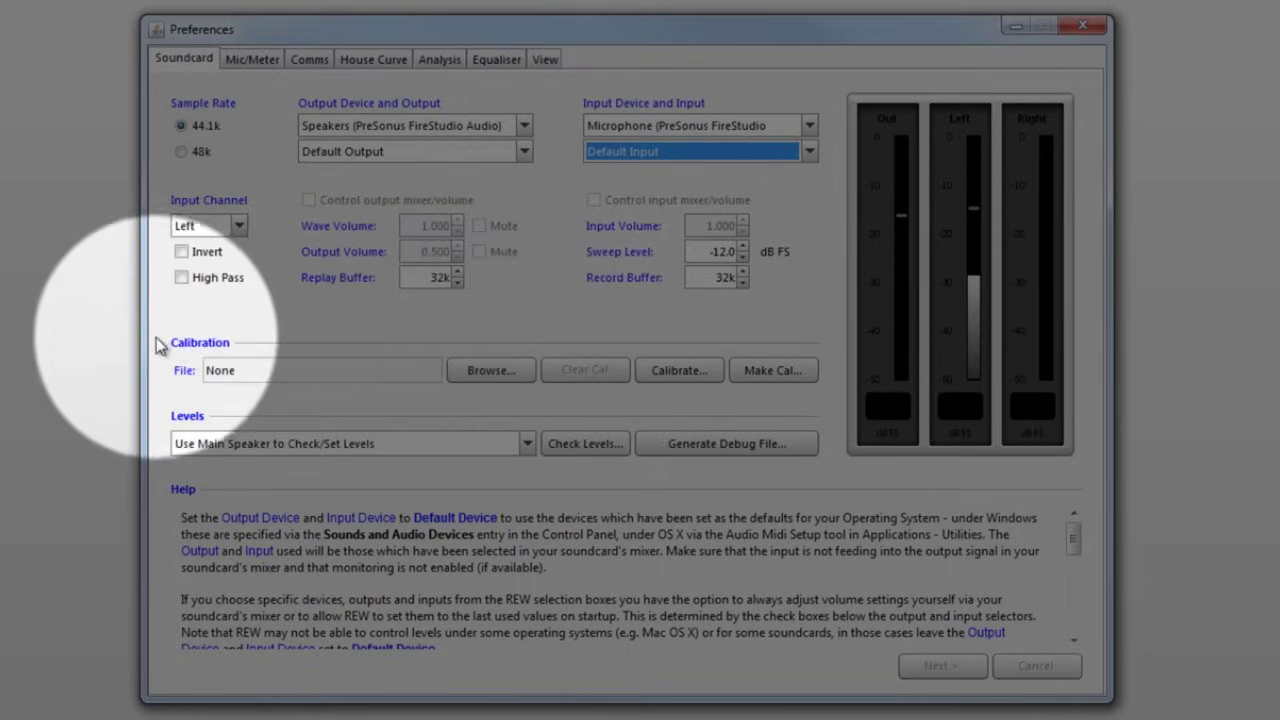
{"action": "left_click", "coordinate": [666, 368]}
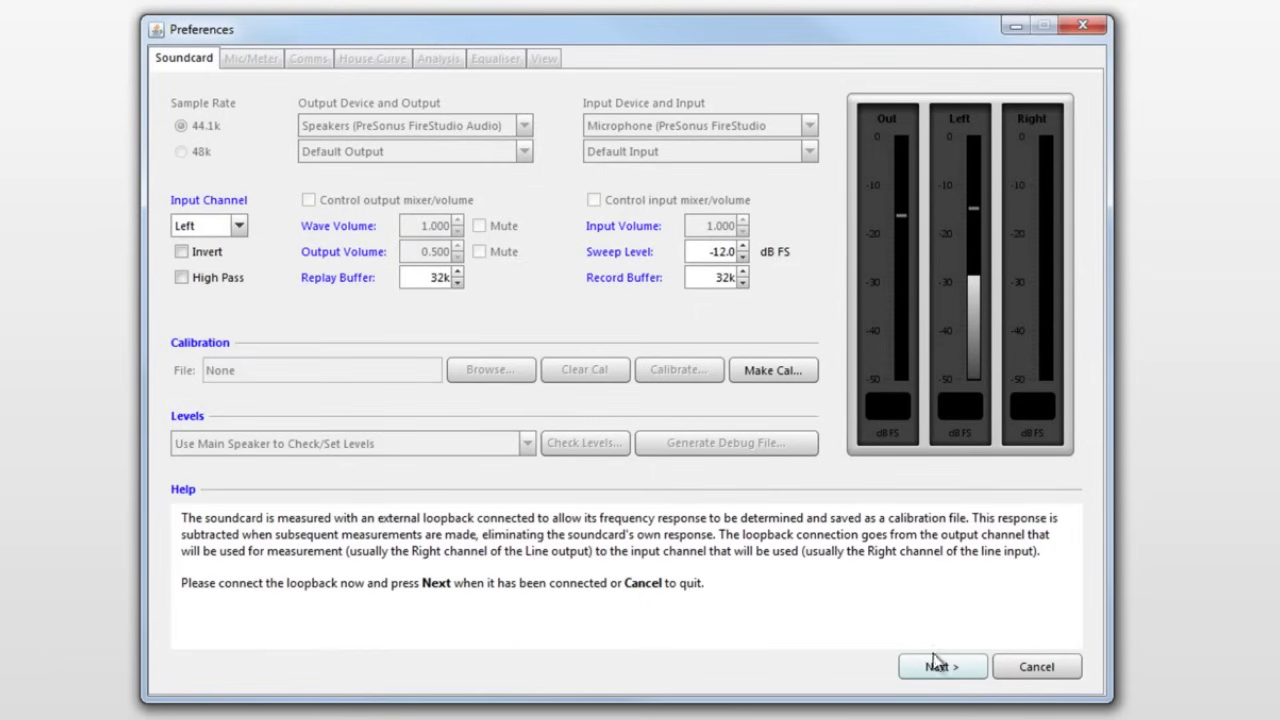
Step through the loopback check, 1kHz level tone and measurement sweep to finish calibration
{"action": "left_click", "coordinate": [937, 666]}
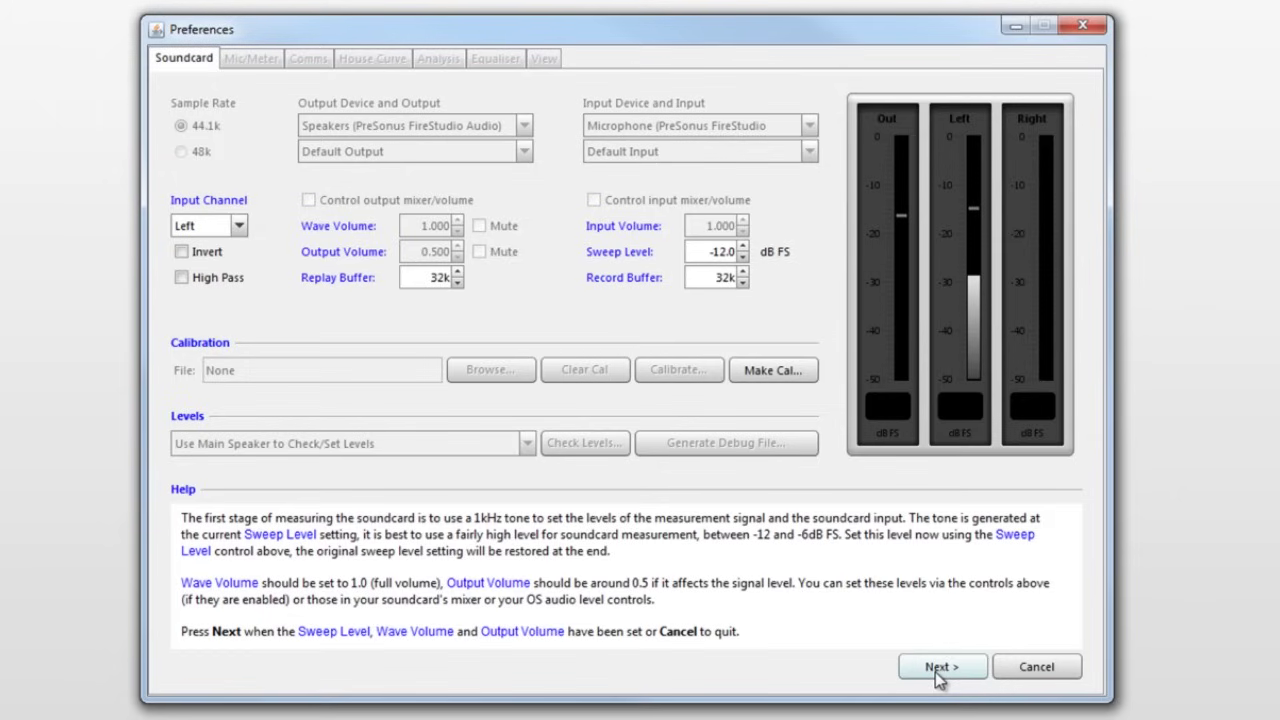
{"action": "left_click", "coordinate": [938, 670]}
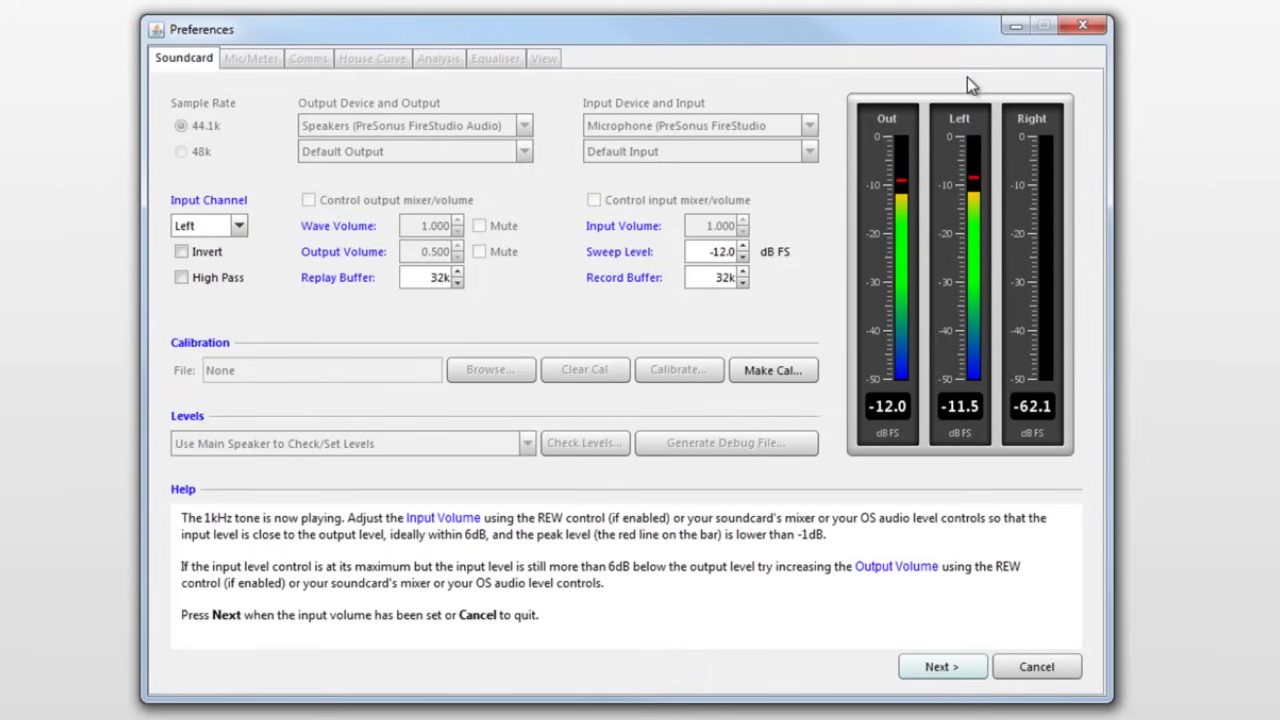
{"action": "left_click", "coordinate": [942, 667]}
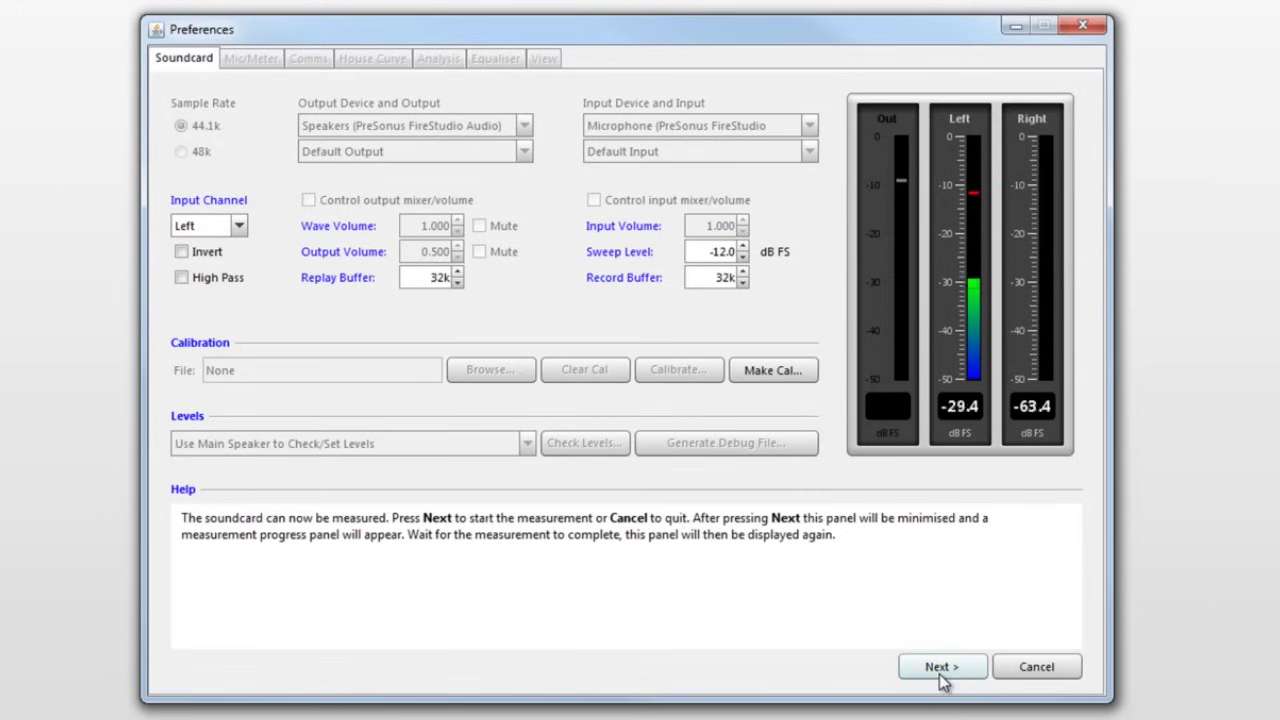
{"action": "left_click", "coordinate": [941, 676]}
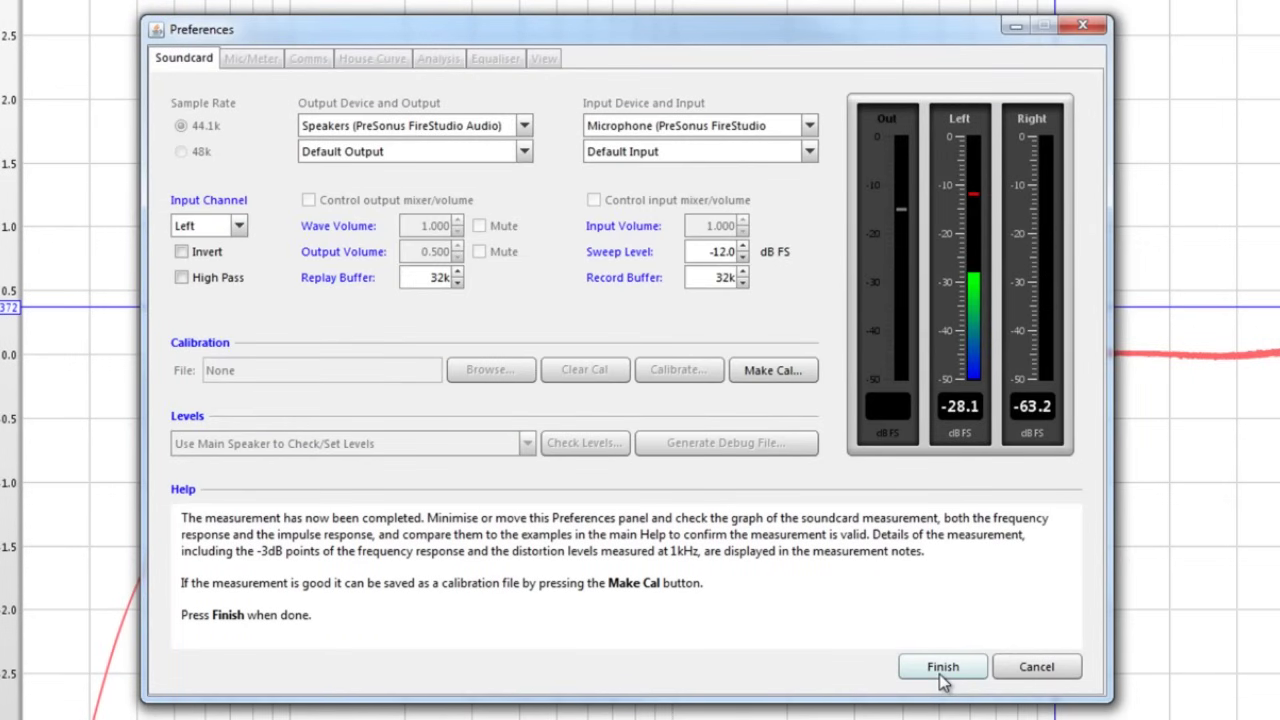
{"action": "left_click", "coordinate": [941, 672]}
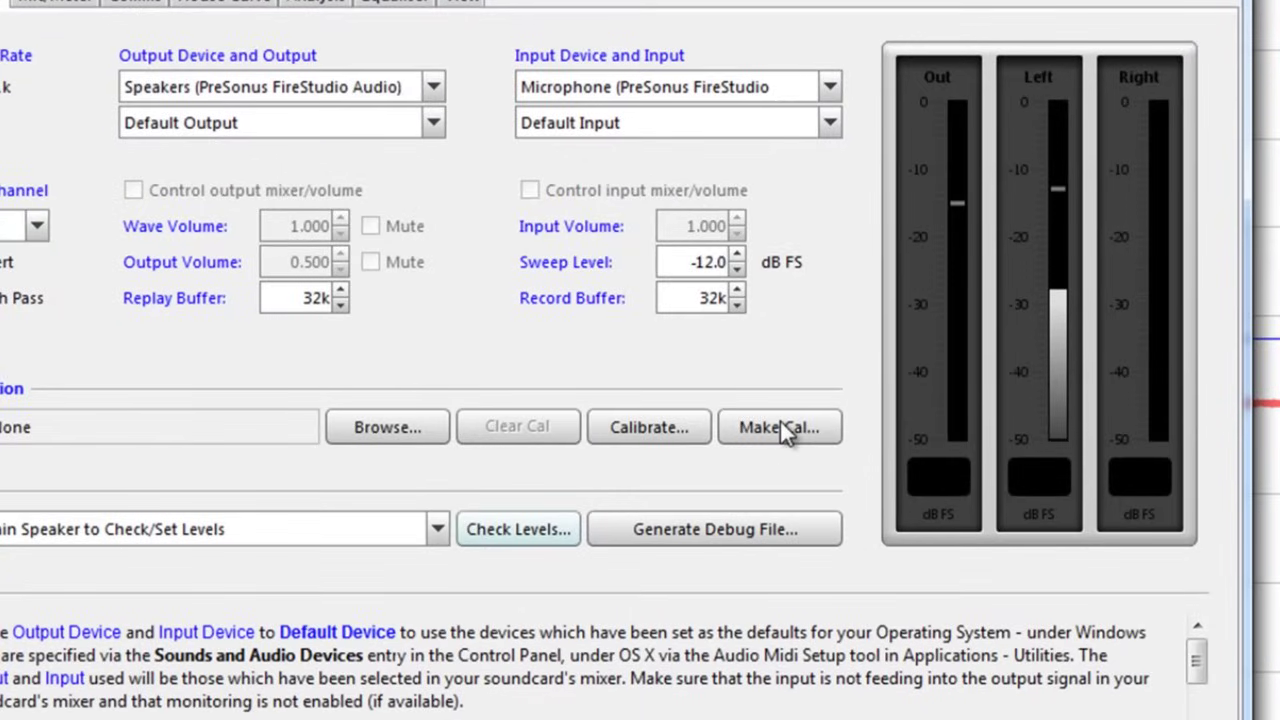
Make a calibration file without notes and save it as cal2.cal
{"action": "left_click", "coordinate": [781, 424]}
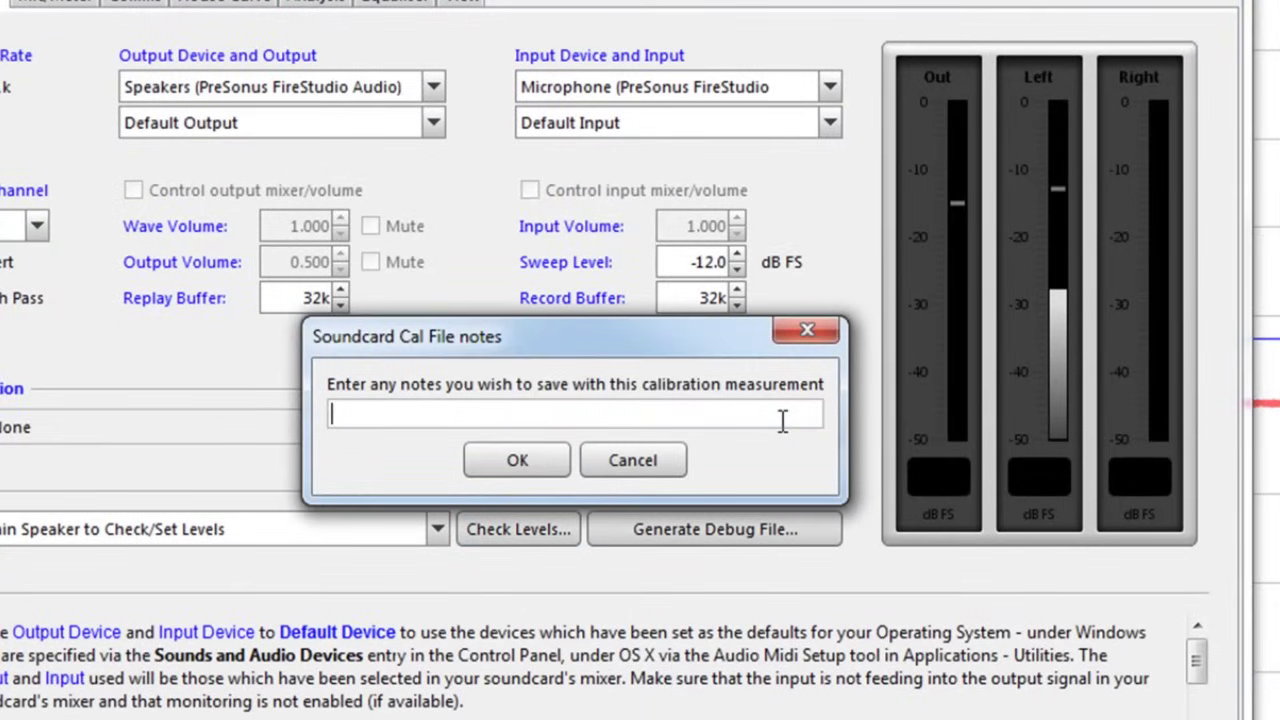
{"action": "left_click", "coordinate": [510, 461]}
{"action": "left_click", "coordinate": [481, 619]}
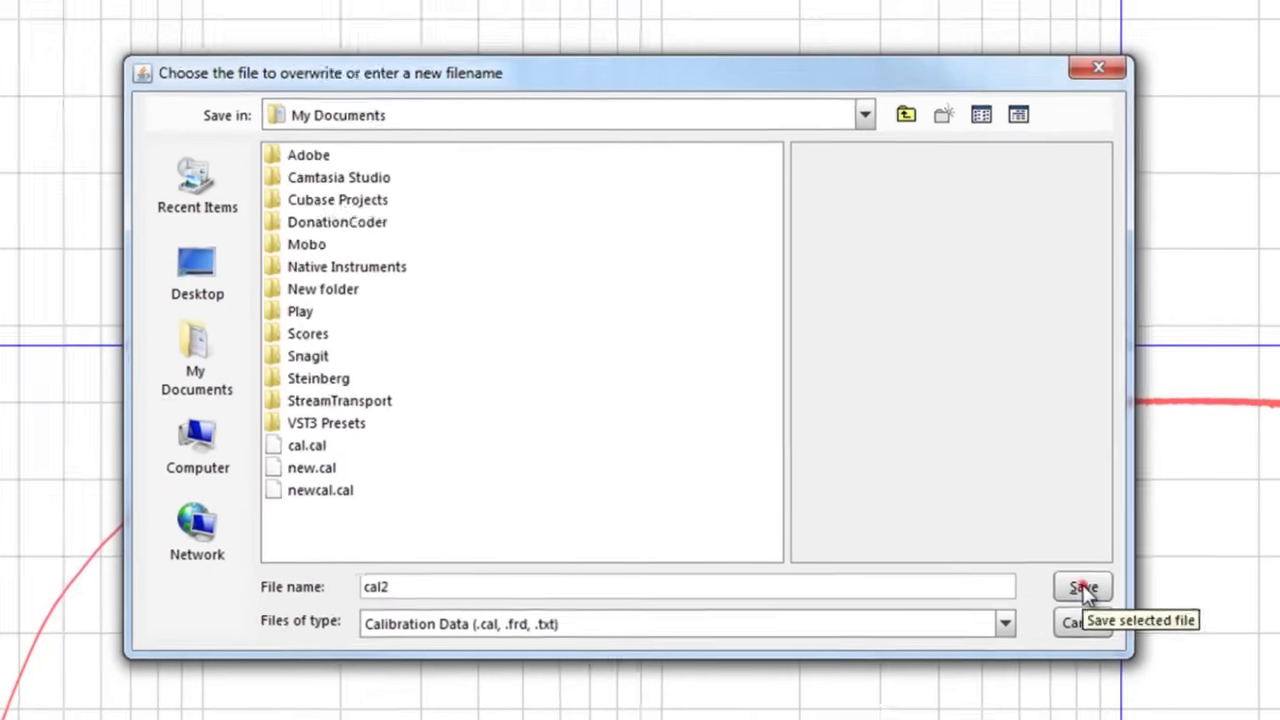
{"action": "left_click", "coordinate": [1126, 619]}
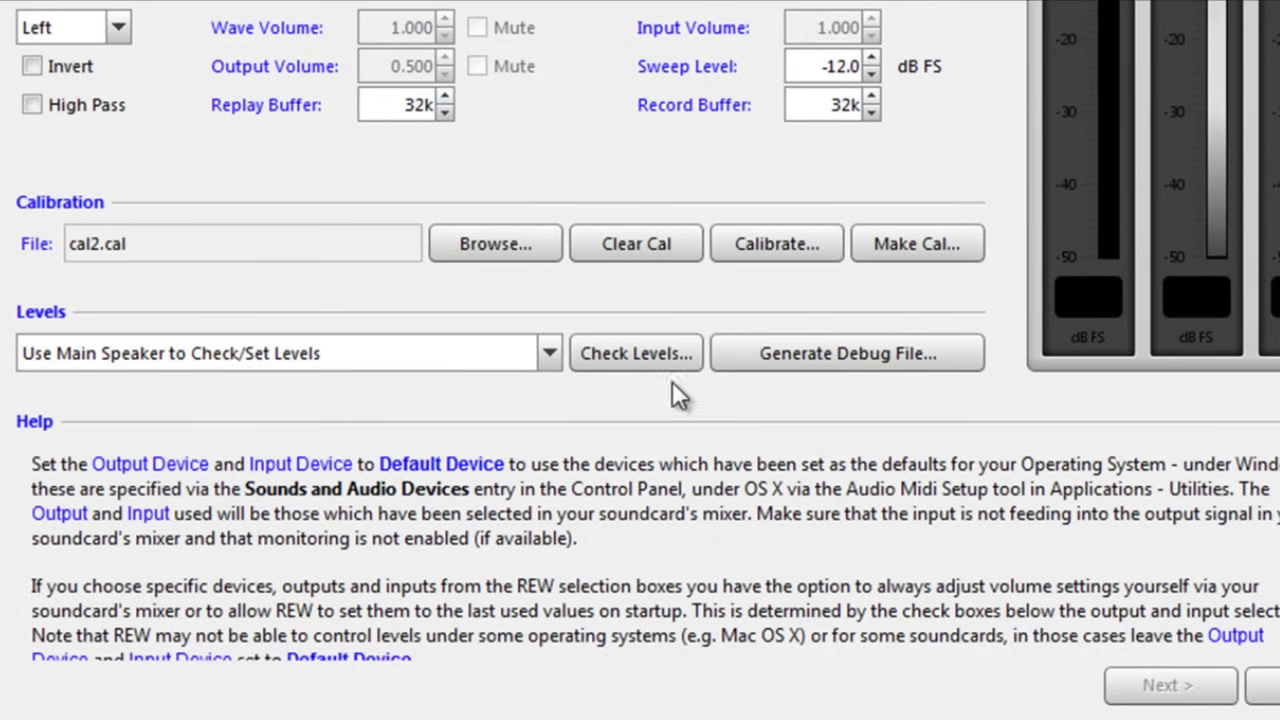
Play the level-check signal, then stop it once the left input settles near -17 dB FS
{"action": "left_click", "coordinate": [632, 345]}
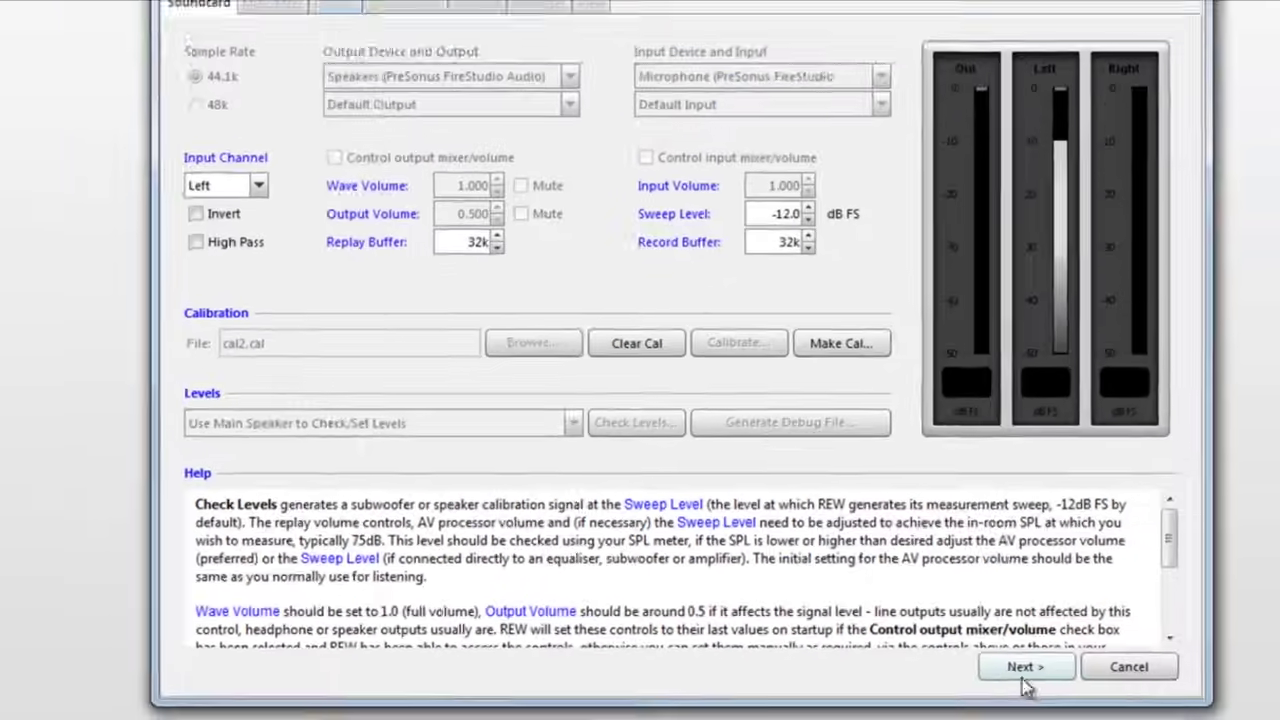
{"action": "left_click", "coordinate": [1160, 688]}
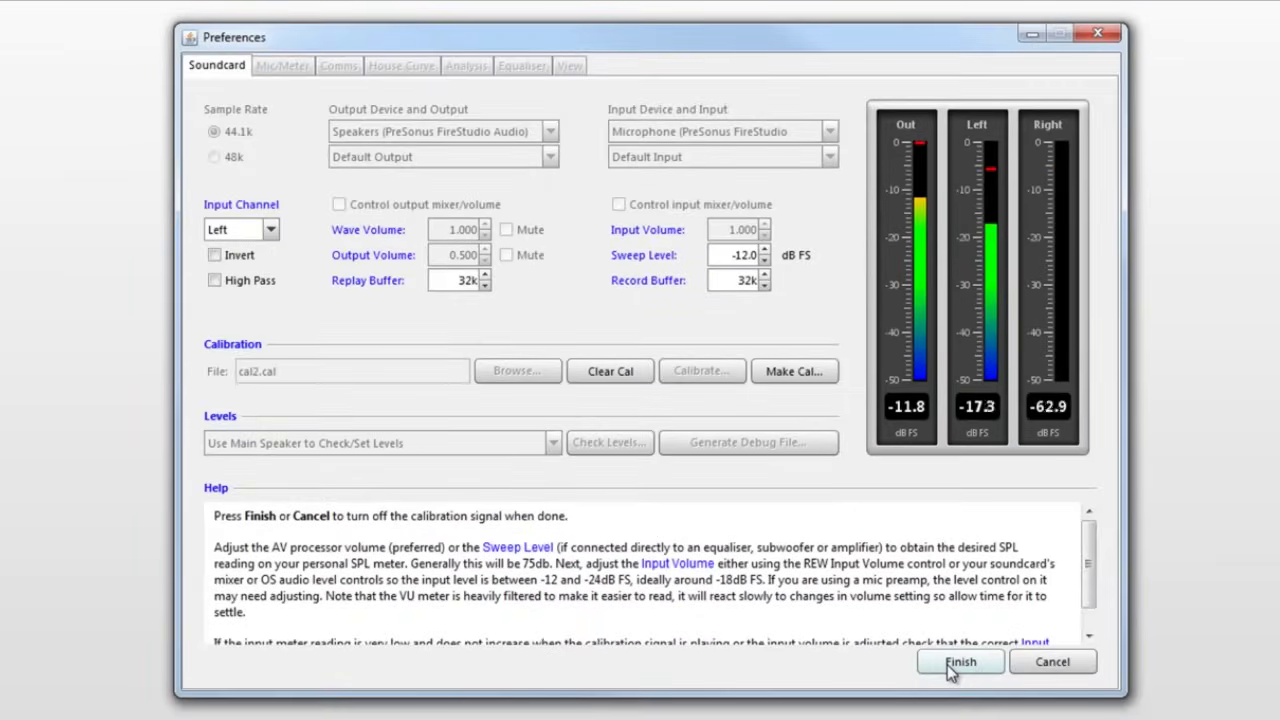
{"action": "left_click", "coordinate": [948, 664]}
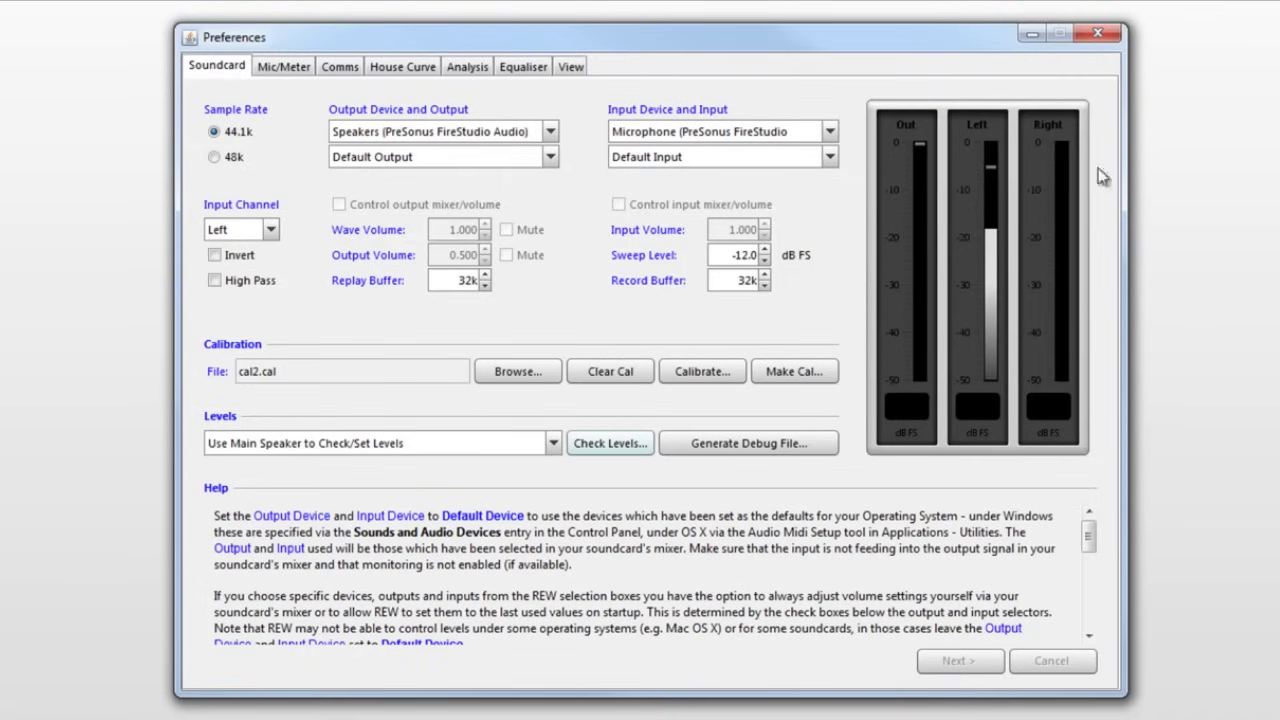
Close Preferences and run a new measurement sweeping from 0 to 22,000 Hz
{"action": "left_click", "coordinate": [1092, 38]}
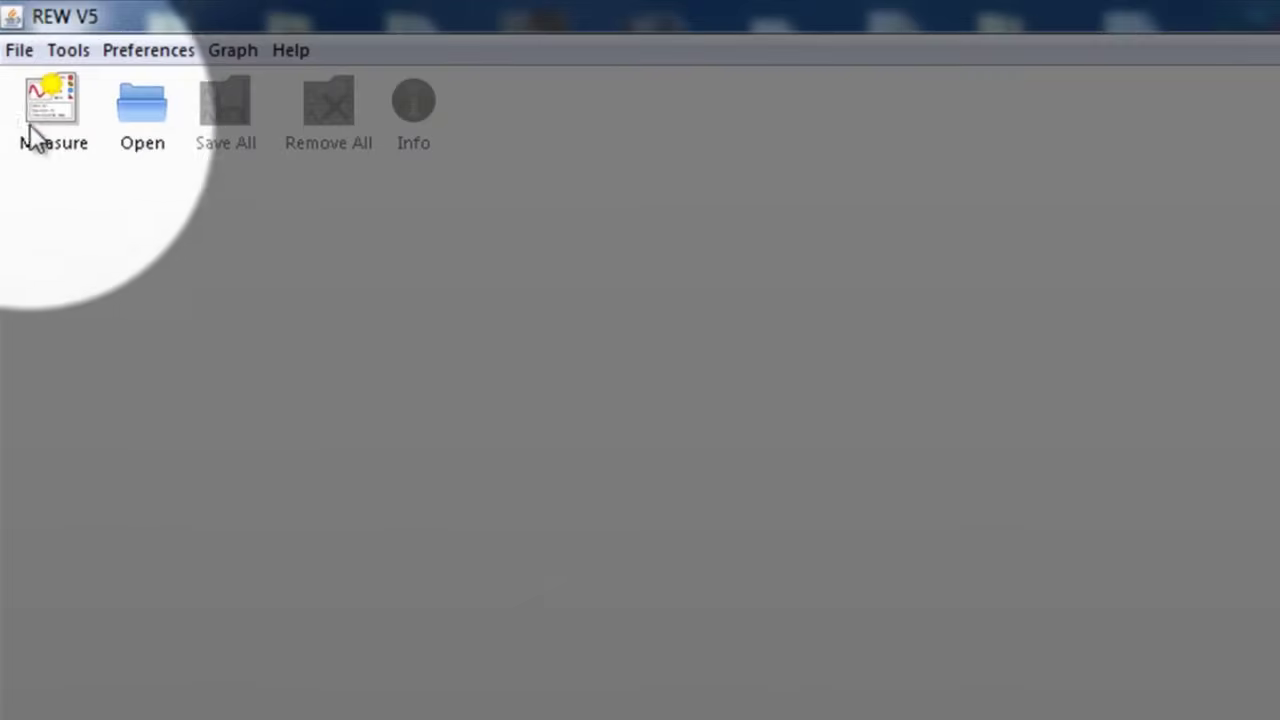
{"action": "left_click", "coordinate": [40, 100]}
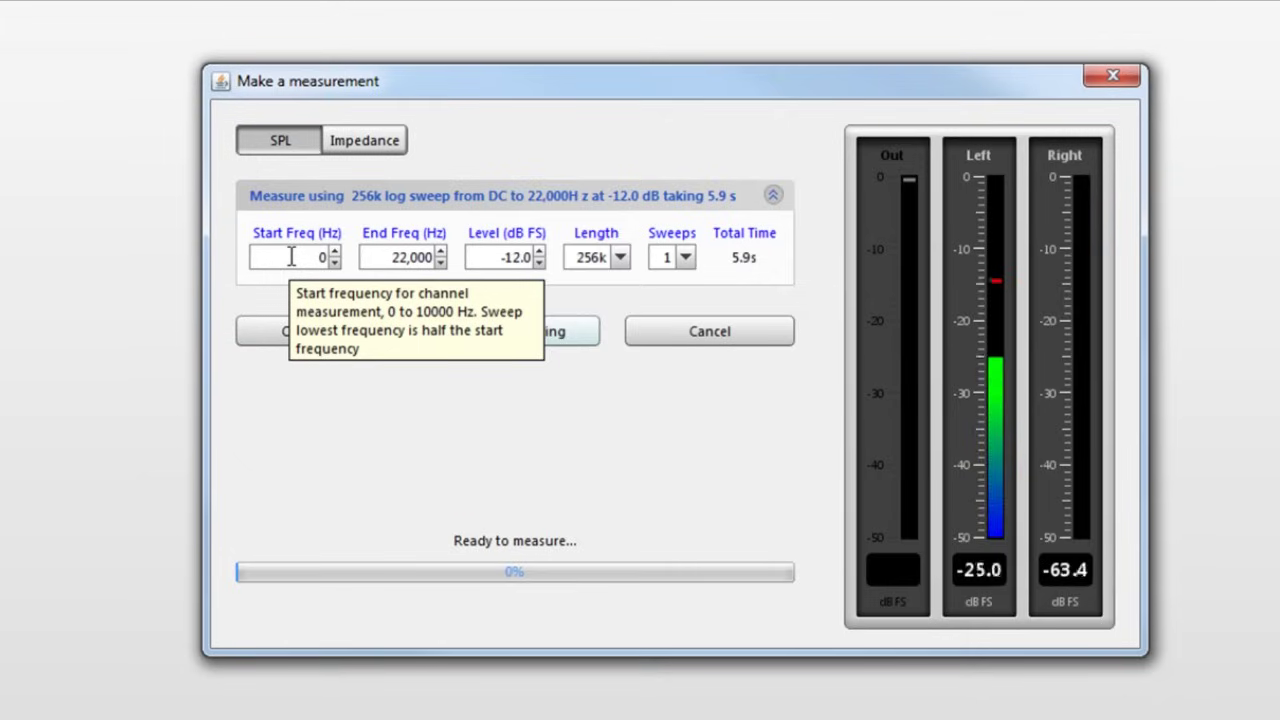
{"action": "left_click", "coordinate": [287, 256]}
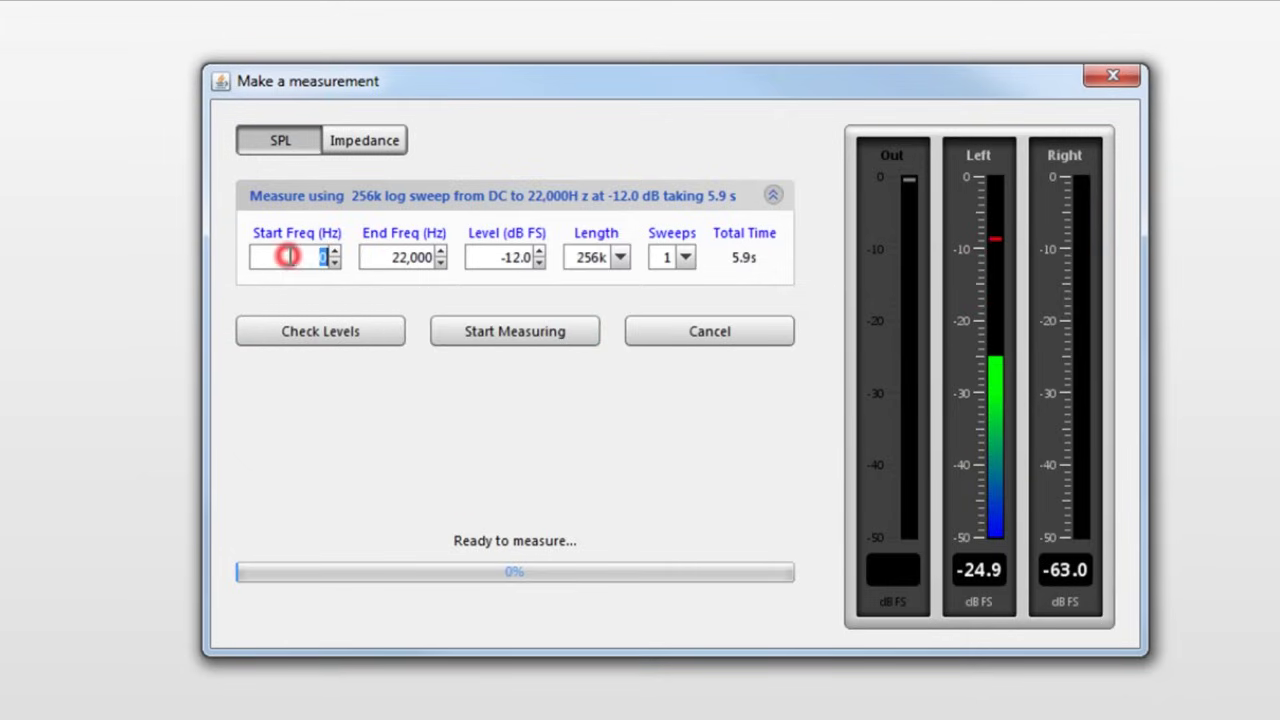
{"action": "left_click", "coordinate": [287, 256]}
{"action": "left_click", "coordinate": [391, 256]}
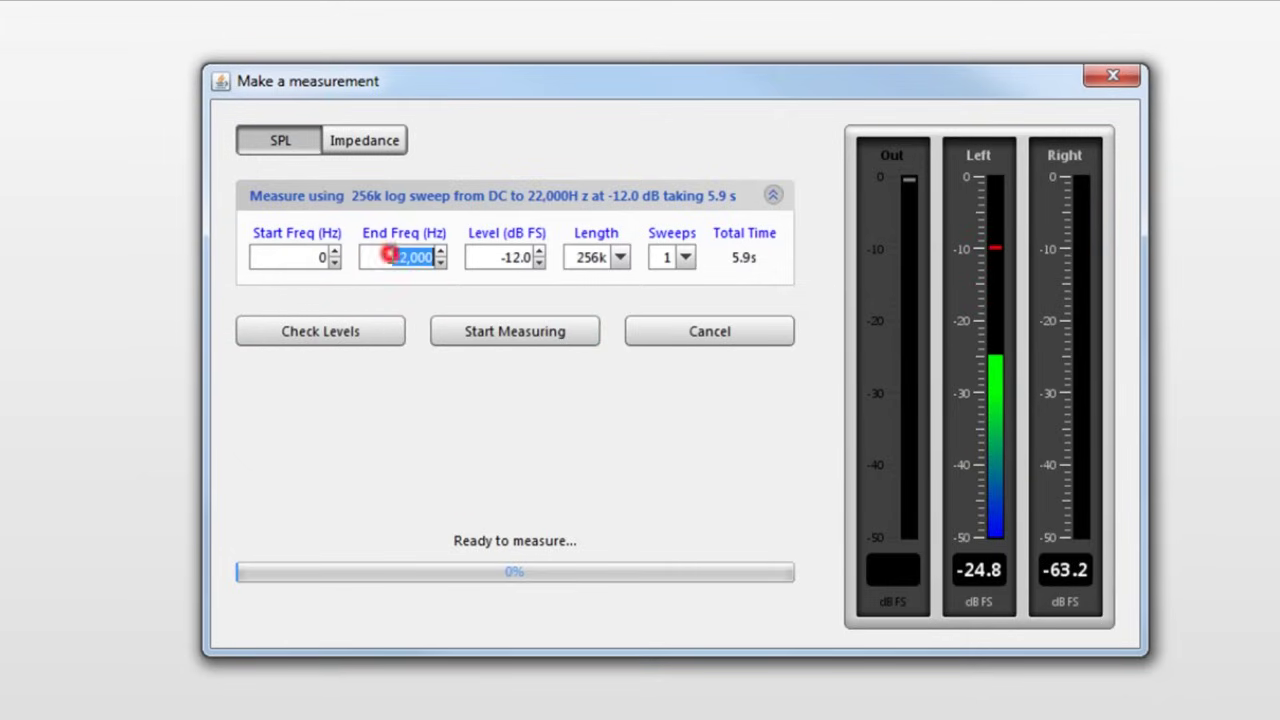
{"action": "left_click", "coordinate": [376, 257]}
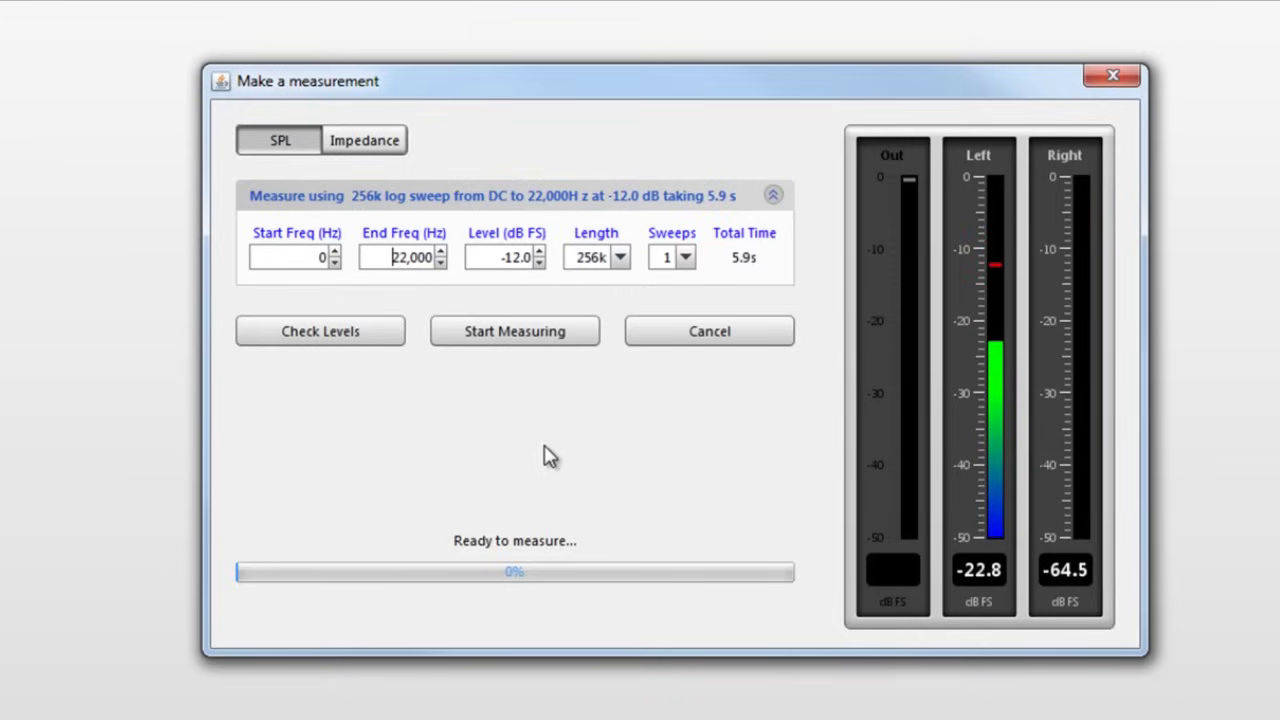
{"action": "left_click", "coordinate": [530, 336]}
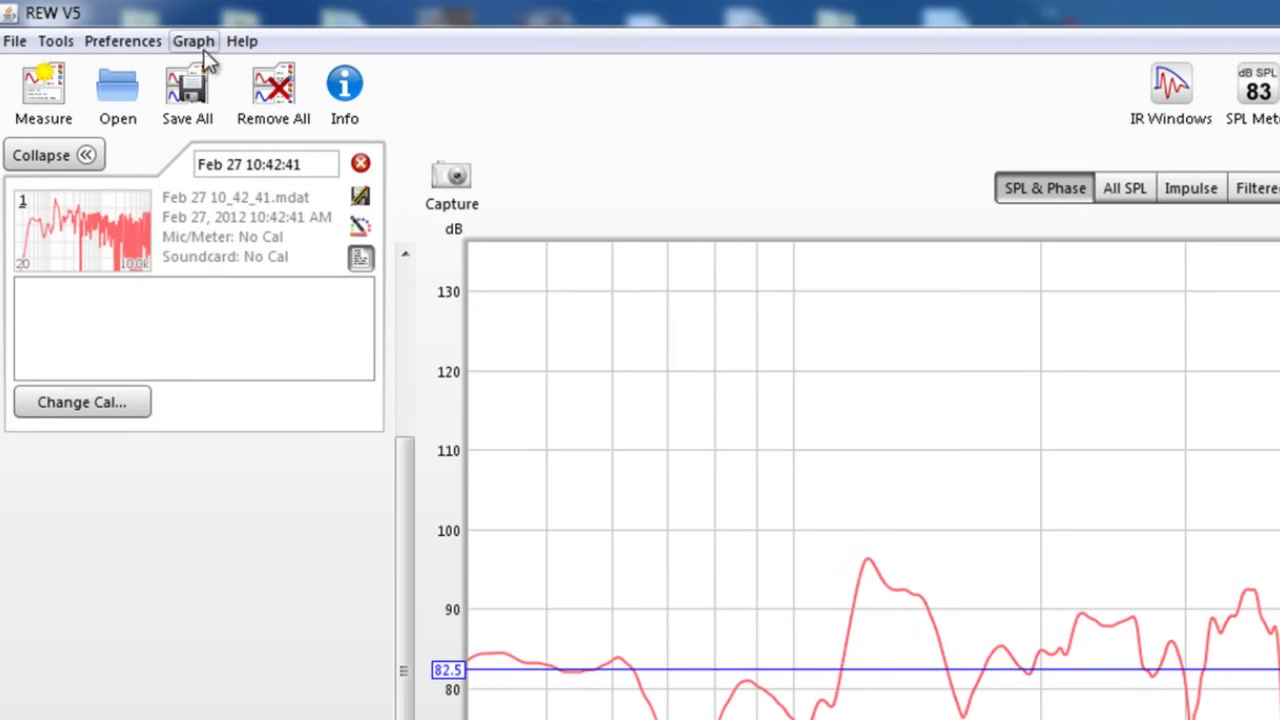
Apply 1/12-octave smoothing to the response, then remove the smoothing again
{"action": "left_click", "coordinate": [197, 40]}
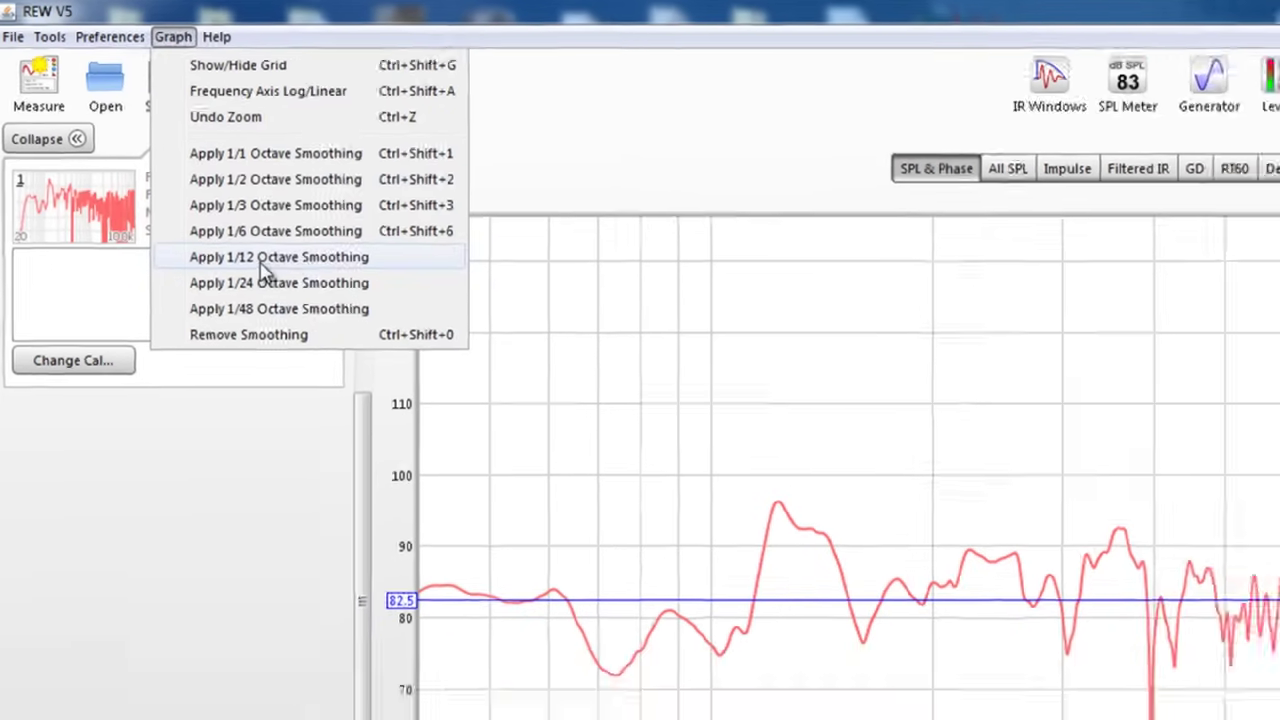
{"action": "left_click", "coordinate": [300, 290]}
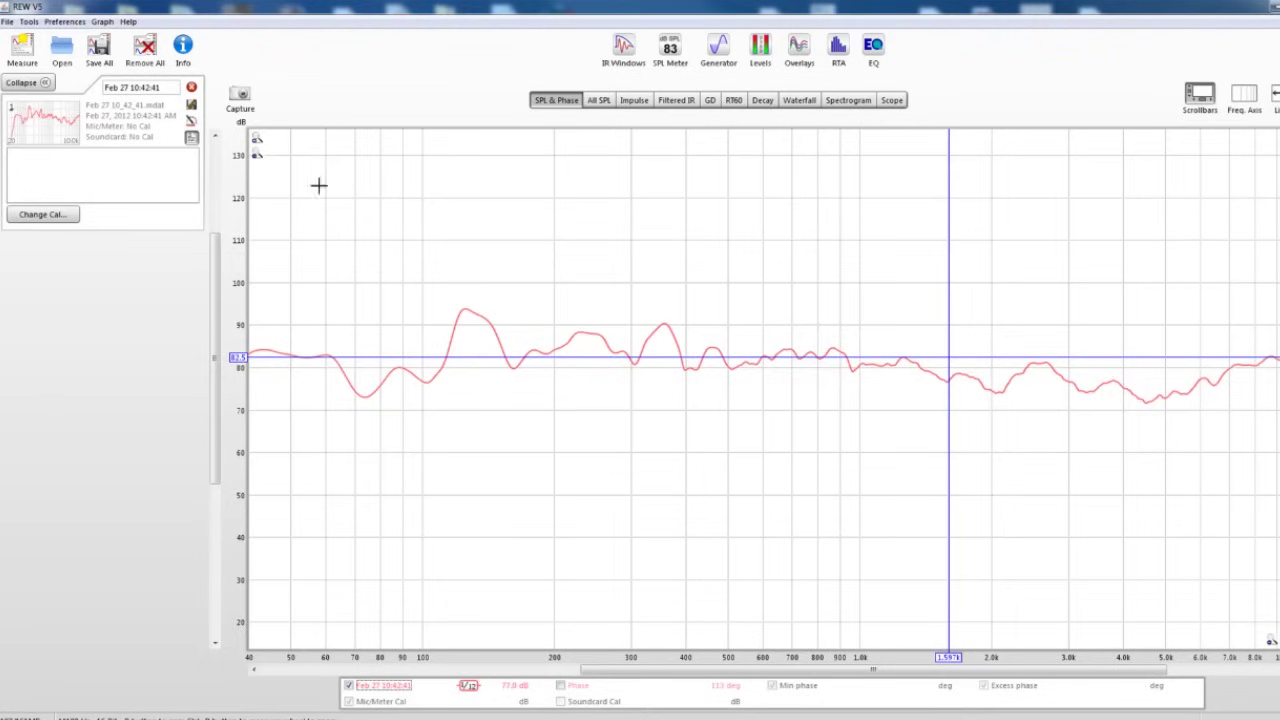
{"action": "left_click", "coordinate": [102, 21]}
{"action": "left_click", "coordinate": [147, 199]}
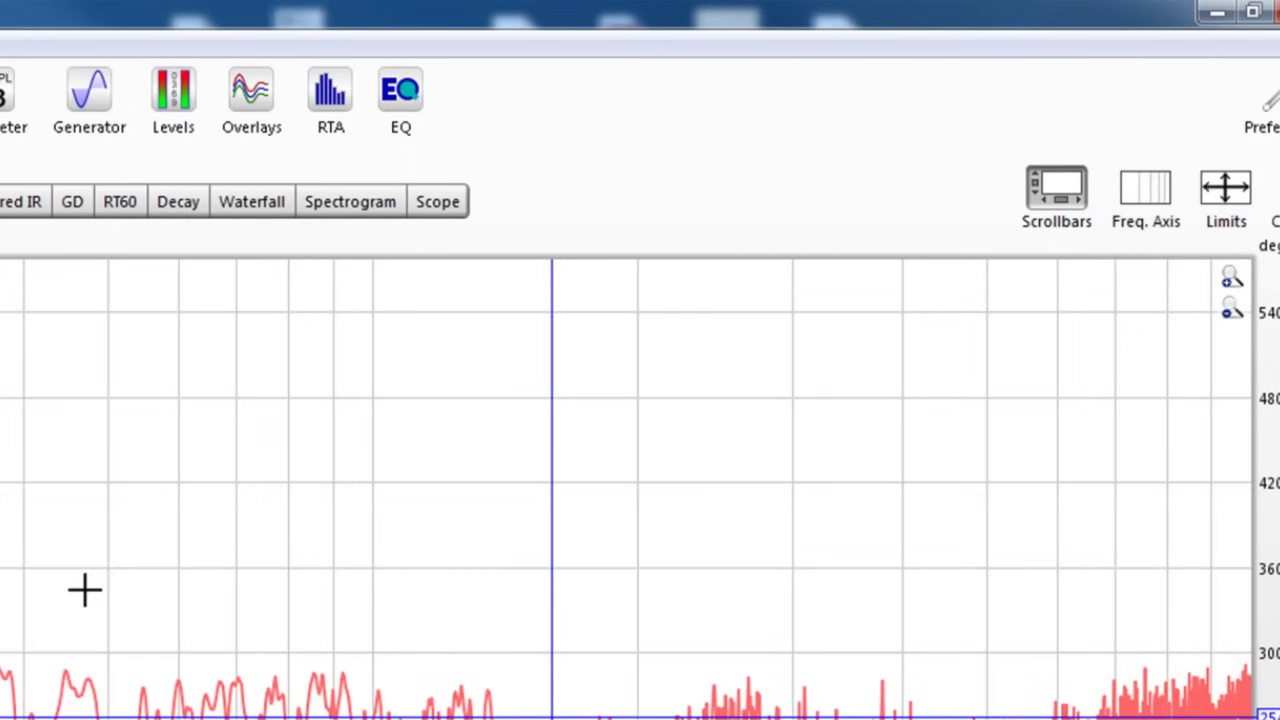
{"action": "left_click", "coordinate": [1229, 210]}
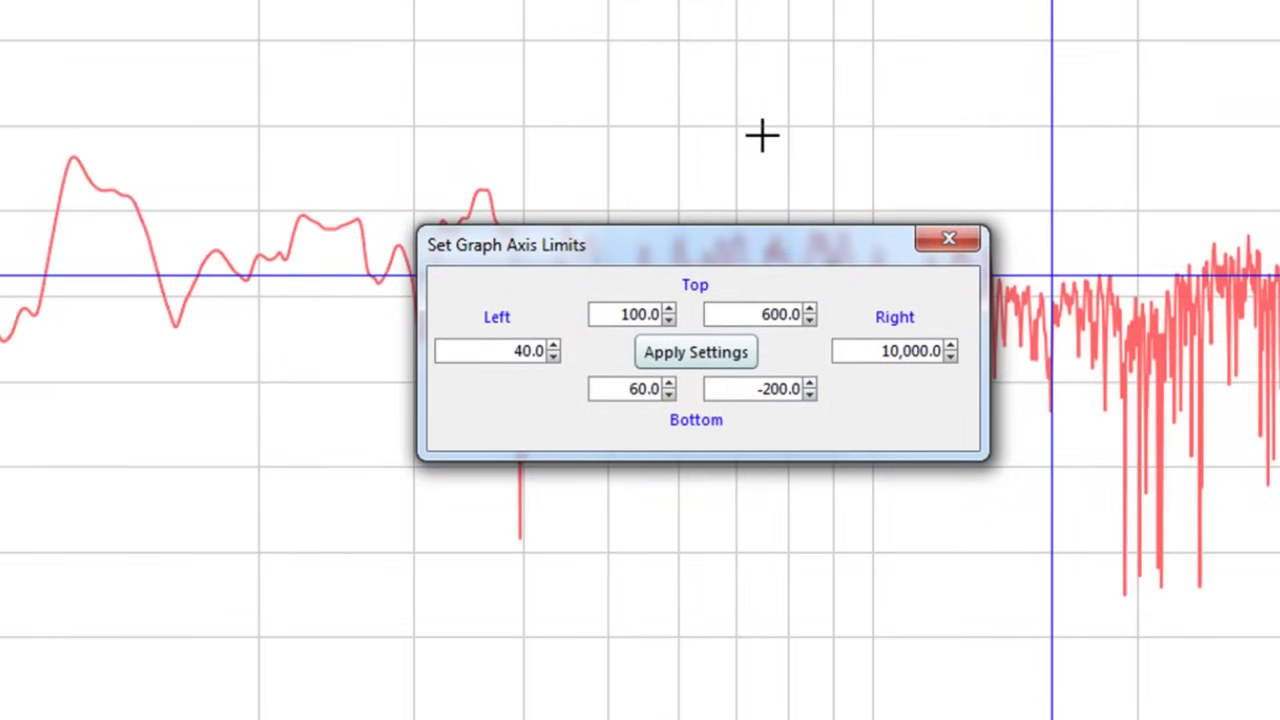
Set the graph axis limits to 40–500 Hz
{"action": "left_click", "coordinate": [491, 348]}
{"action": "left_click", "coordinate": [860, 345]}
{"action": "type", "text": "500"}
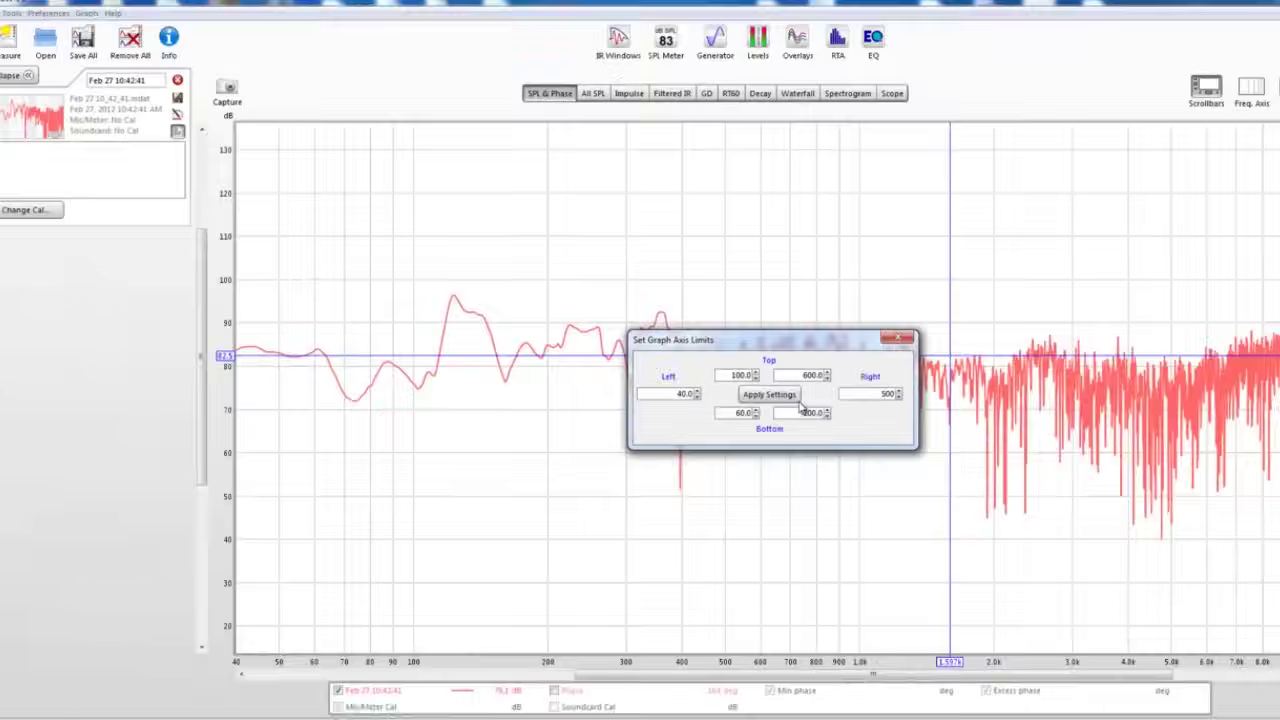
{"action": "left_click", "coordinate": [772, 395]}
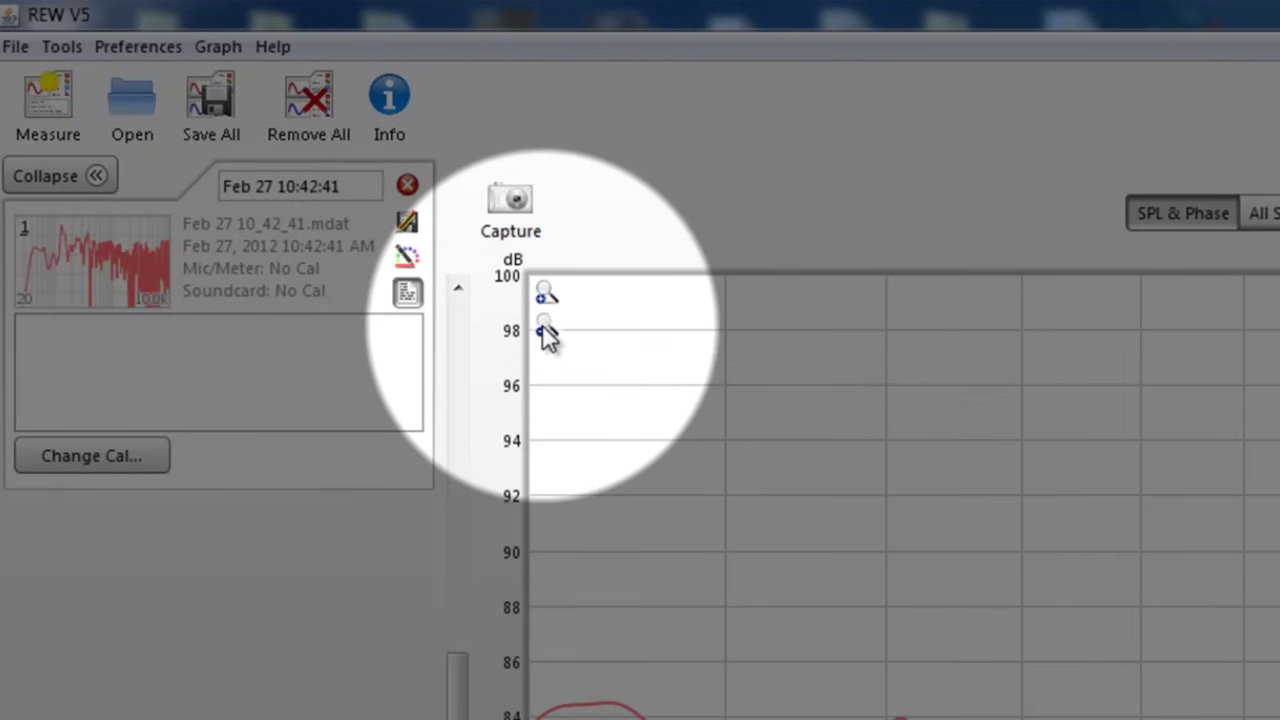
Zoom the dB axis out to 20–130 dB and zoom the frequency axis in and out
{"action": "left_click", "coordinate": [546, 335]}
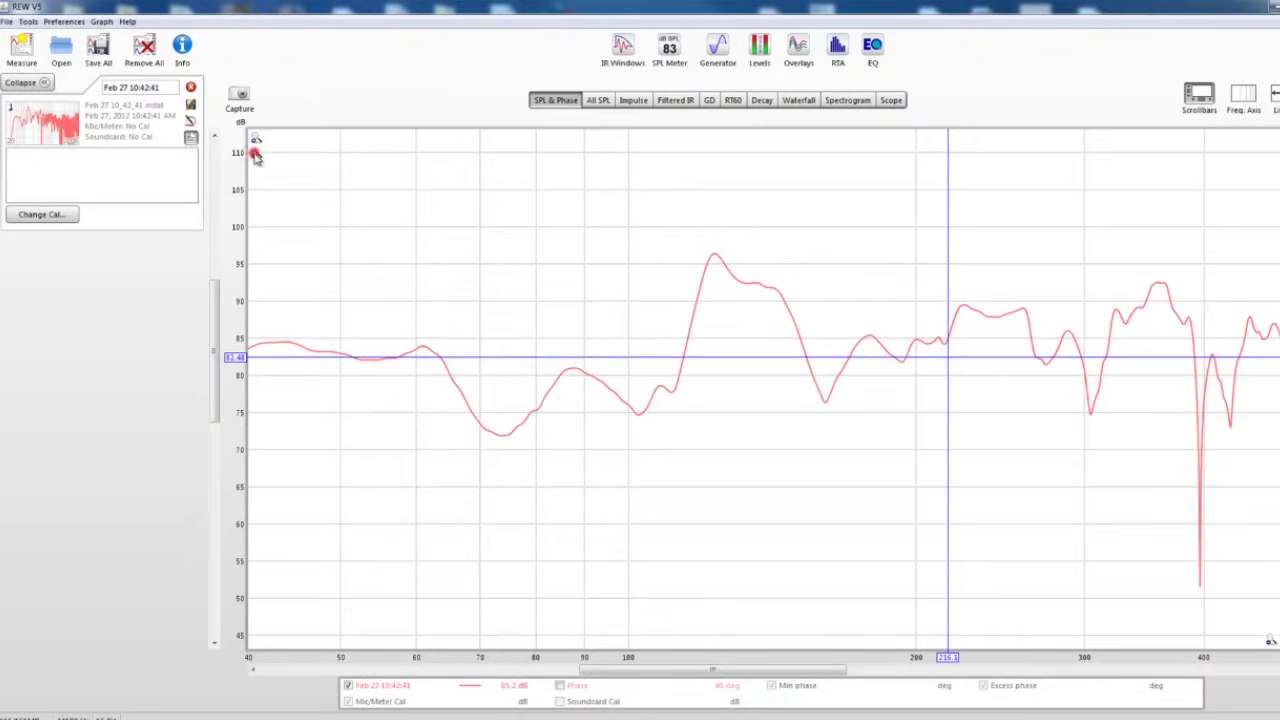
{"action": "left_click", "coordinate": [256, 156]}
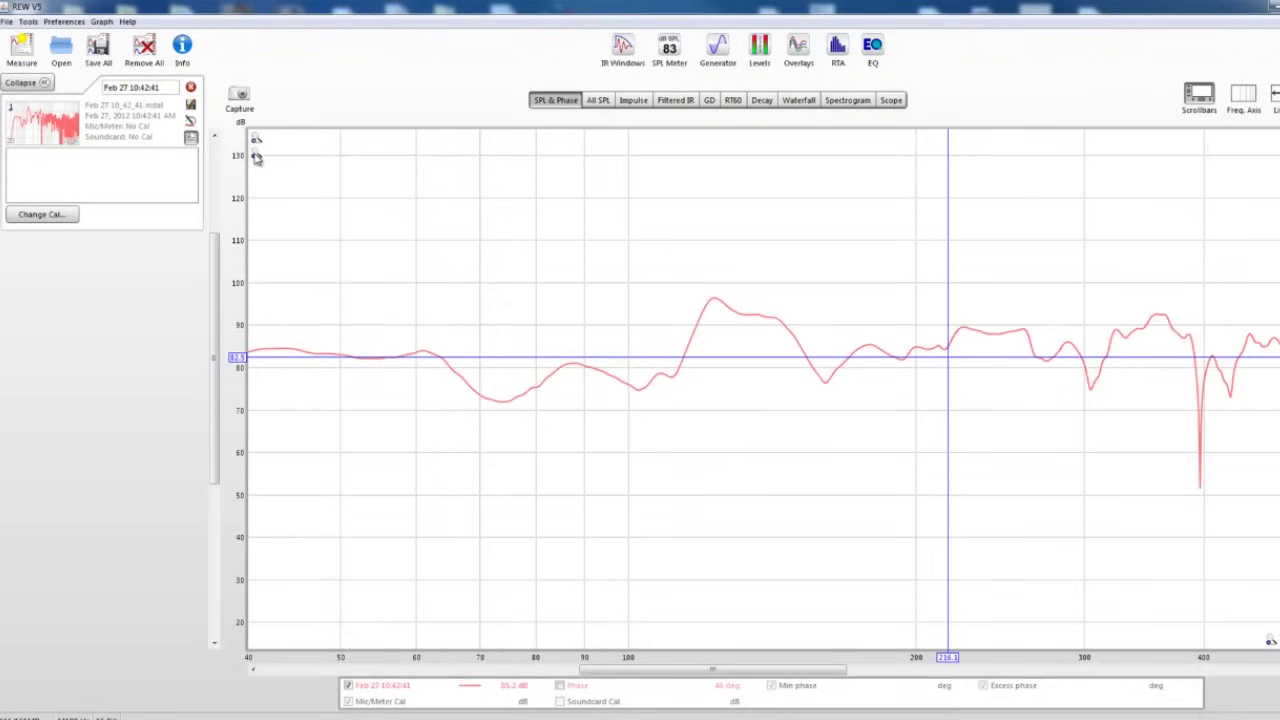
{"action": "left_click", "coordinate": [1270, 641]}
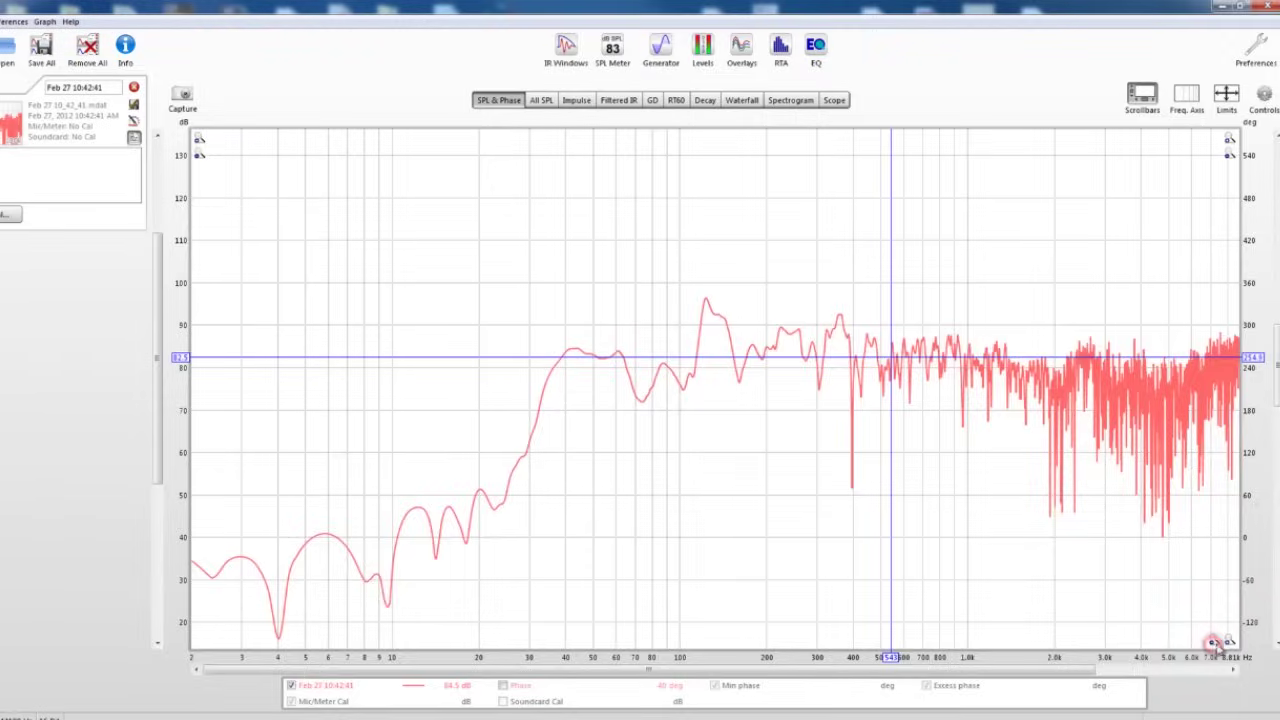
{"action": "left_click", "coordinate": [1213, 642]}
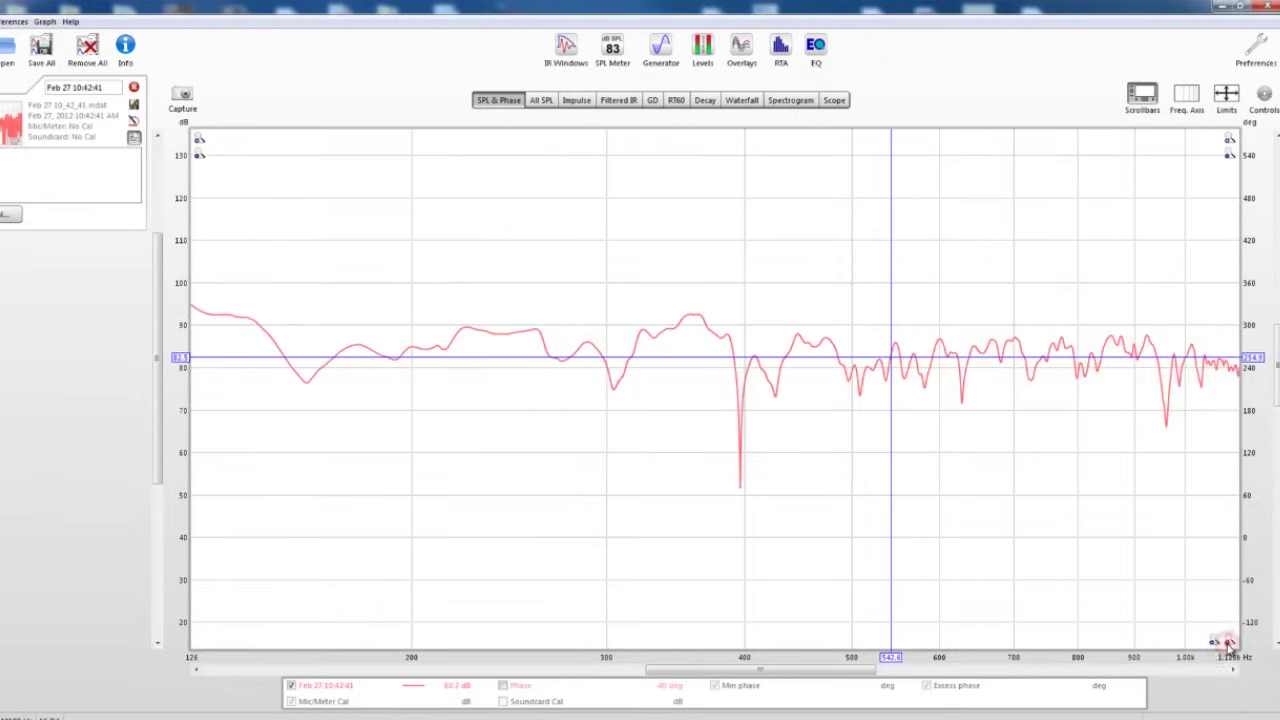
{"action": "left_click", "coordinate": [1214, 642]}
{"action": "left_click", "coordinate": [1229, 642]}
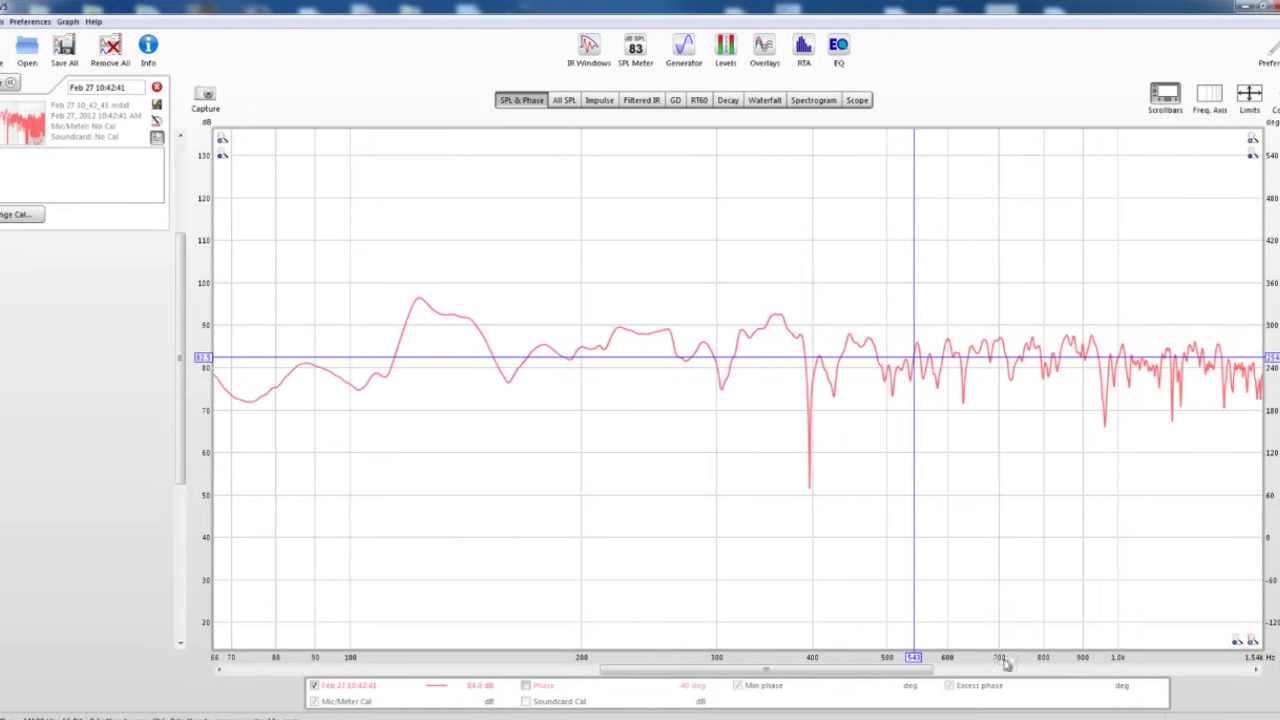
{"action": "left_click_drag", "start_coordinate": [946, 672], "coordinate": [885, 670]}
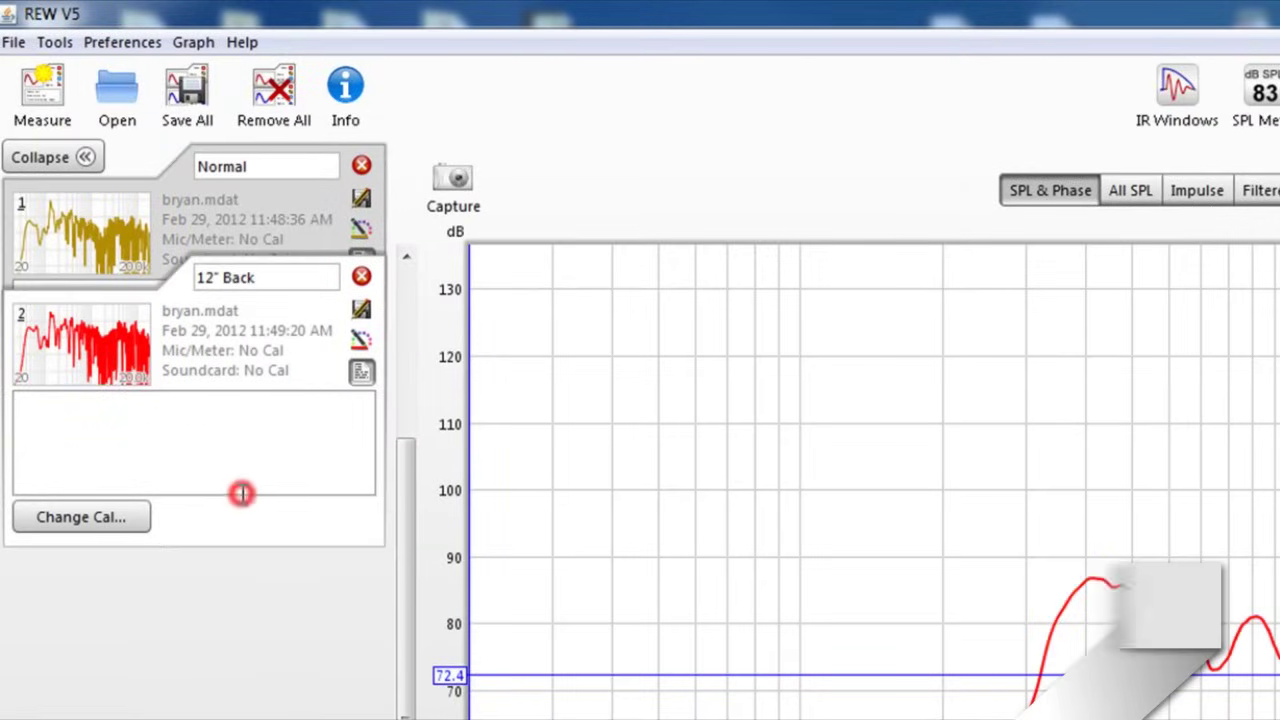
{"action": "left_click", "coordinate": [244, 224]}
{"action": "left_click", "coordinate": [258, 481]}
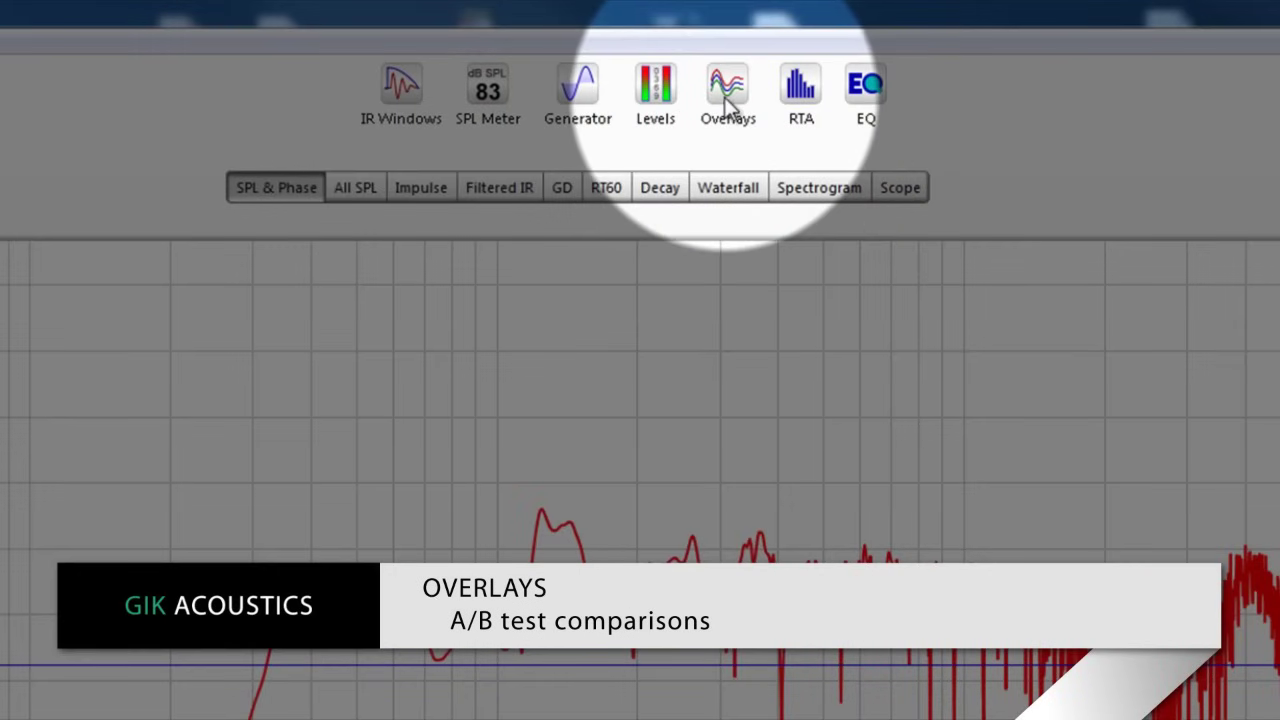
{"action": "left_click", "coordinate": [739, 85]}
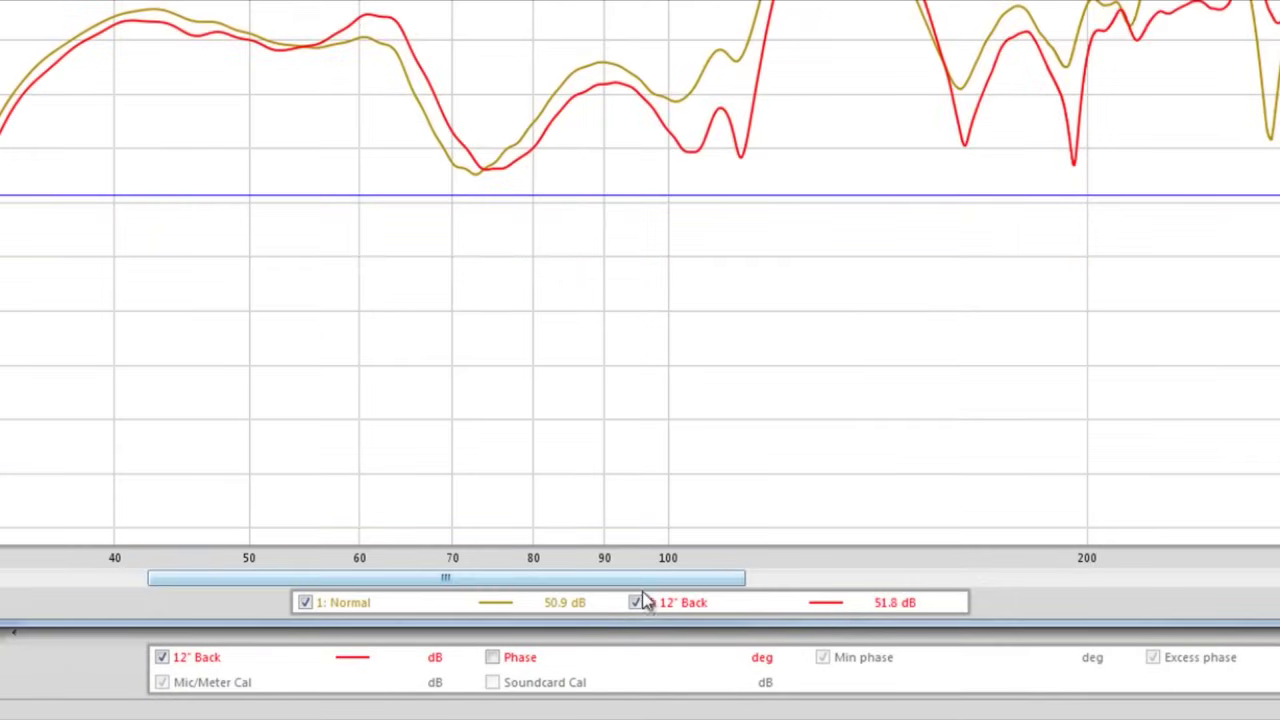
{"action": "left_click", "coordinate": [636, 603]}
{"action": "left_click", "coordinate": [305, 602]}
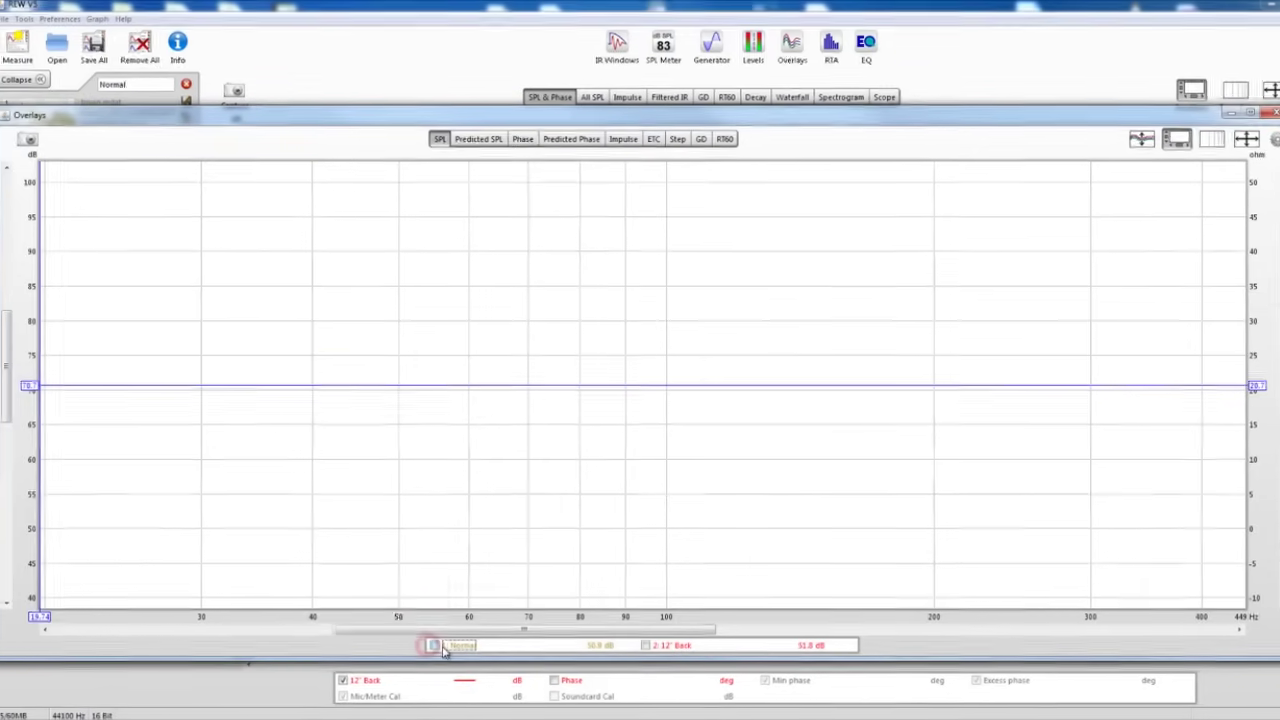
{"action": "left_click", "coordinate": [435, 646]}
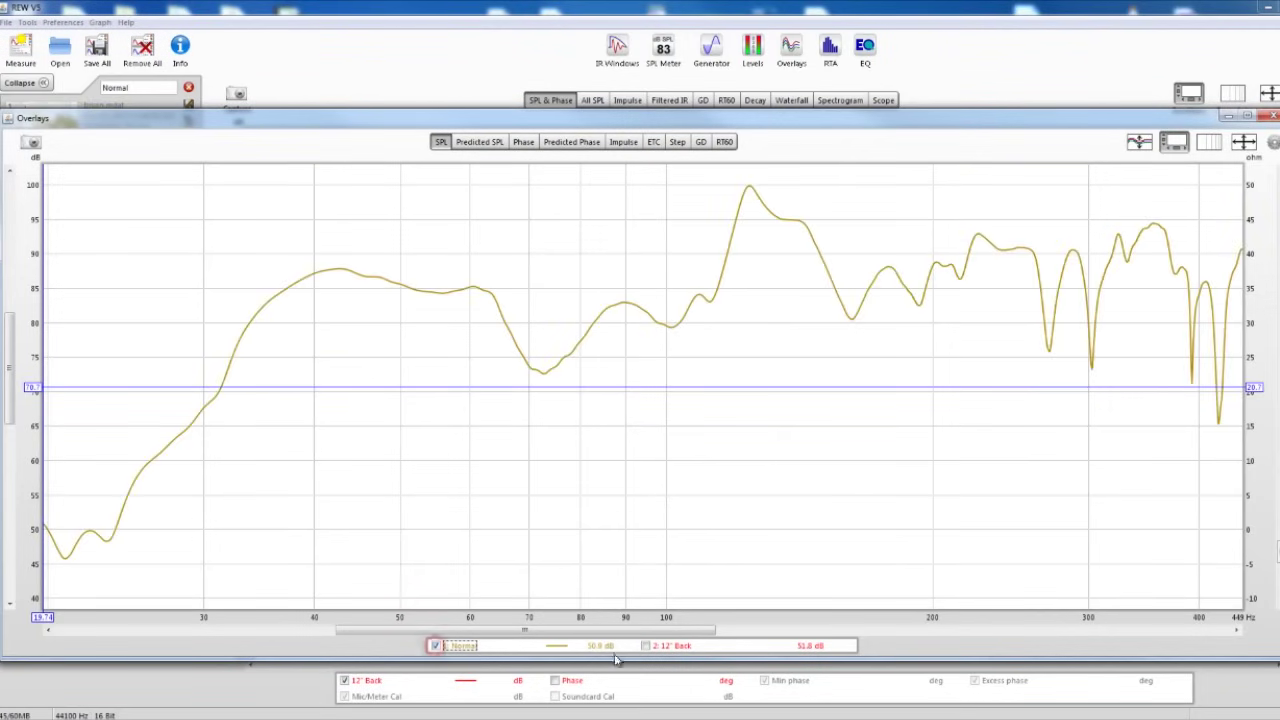
{"action": "left_click", "coordinate": [647, 646]}
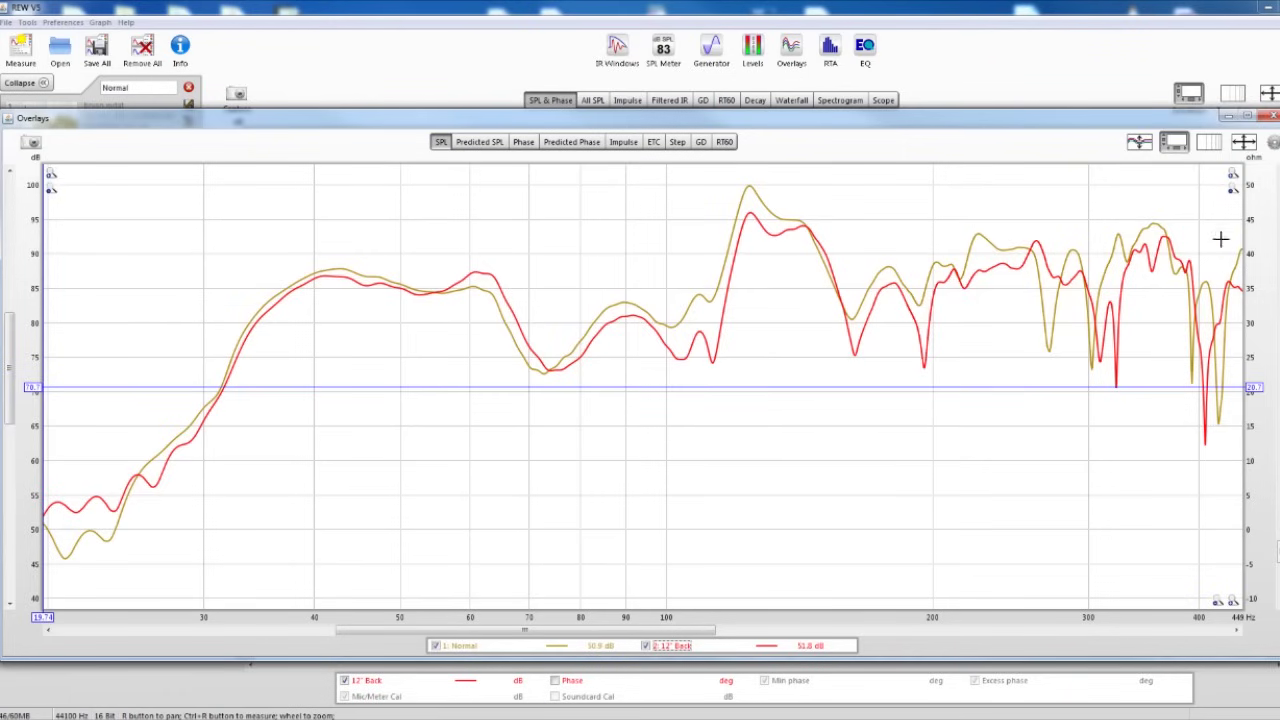
{"action": "left_click", "coordinate": [1273, 117]}
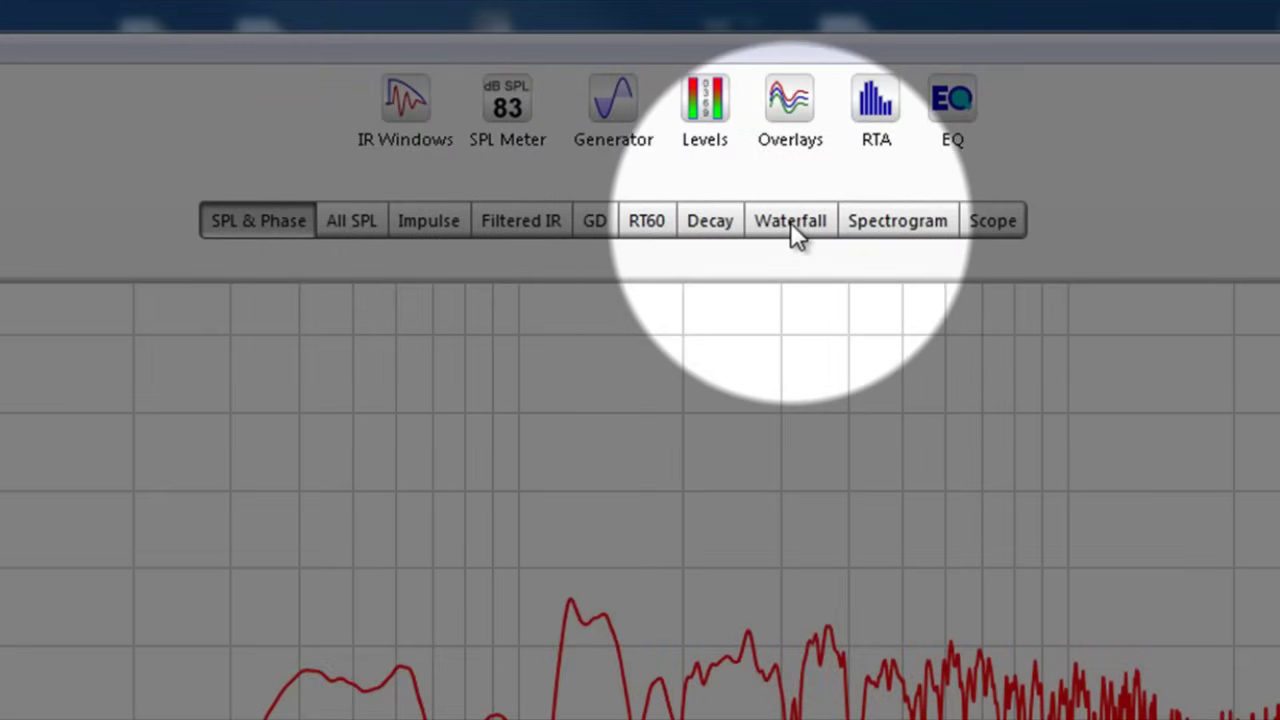
{"action": "left_click", "coordinate": [790, 221]}
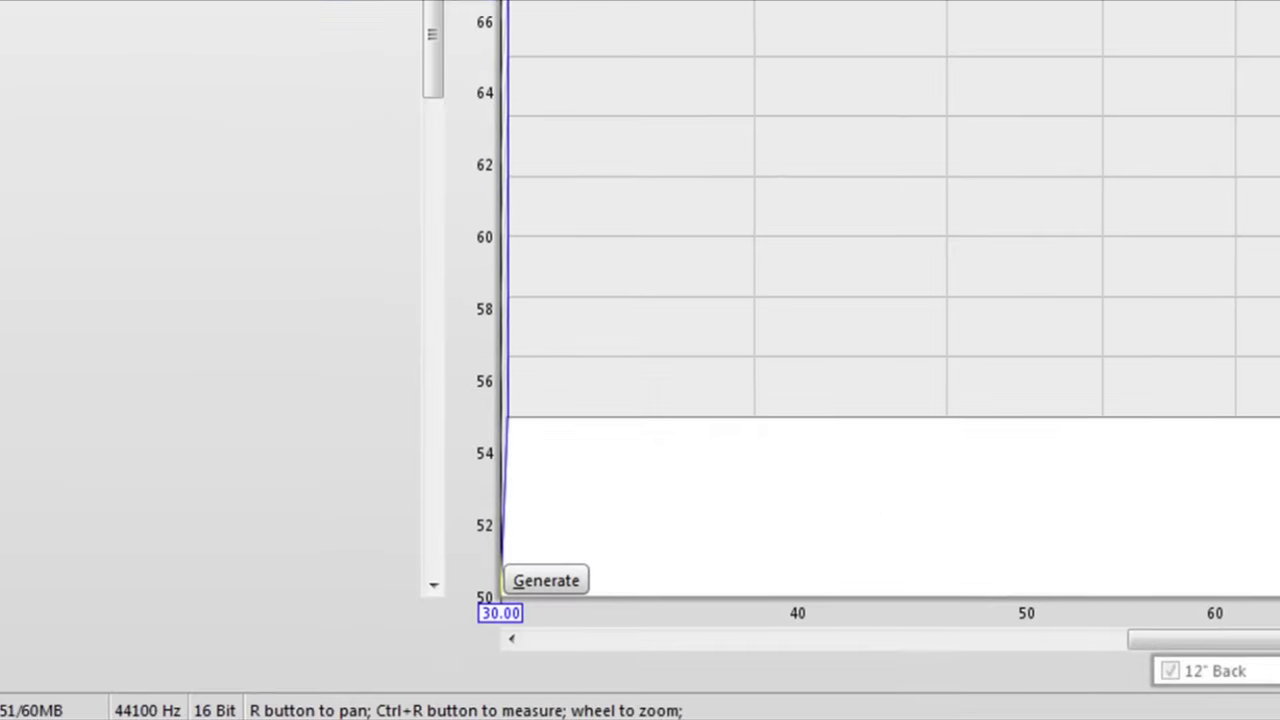
Generate the 12" Back waterfall, raise the dB axis and read the peak level near 100 Hz
{"action": "left_click", "coordinate": [554, 577]}
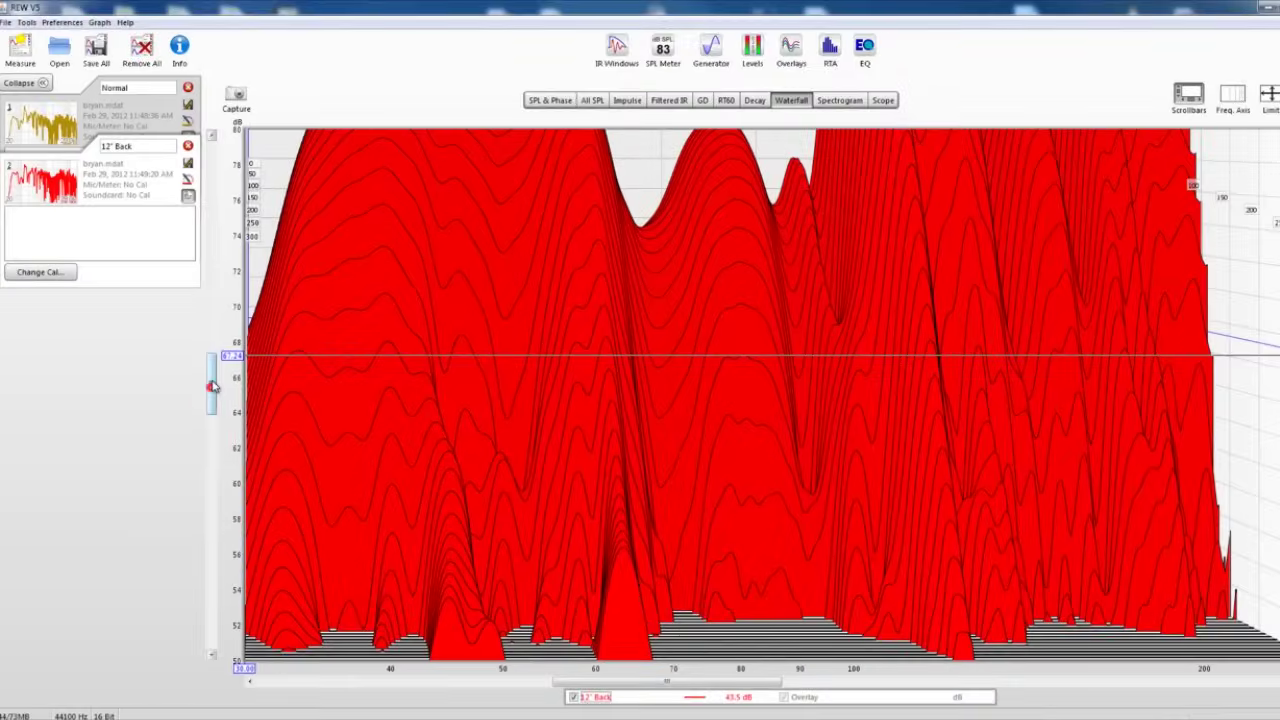
{"action": "left_click_drag", "start_coordinate": [213, 387], "coordinate": [218, 340]}
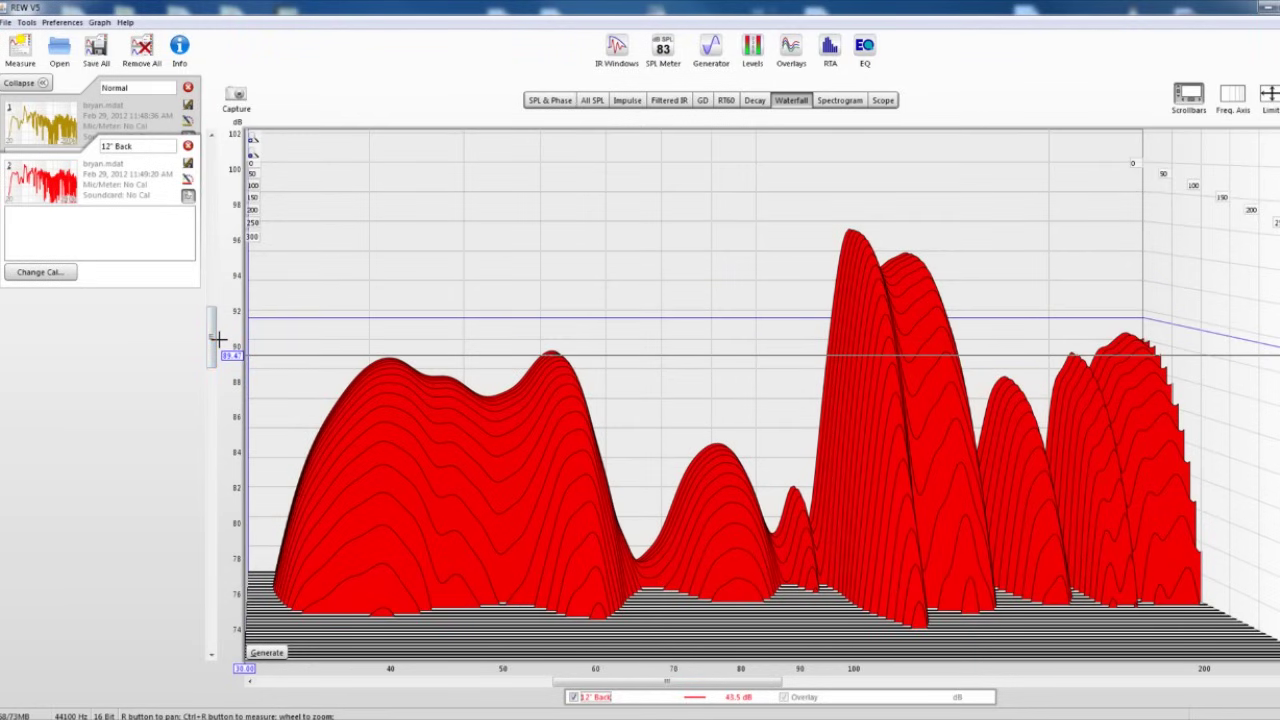
{"action": "left_click", "coordinate": [846, 229]}
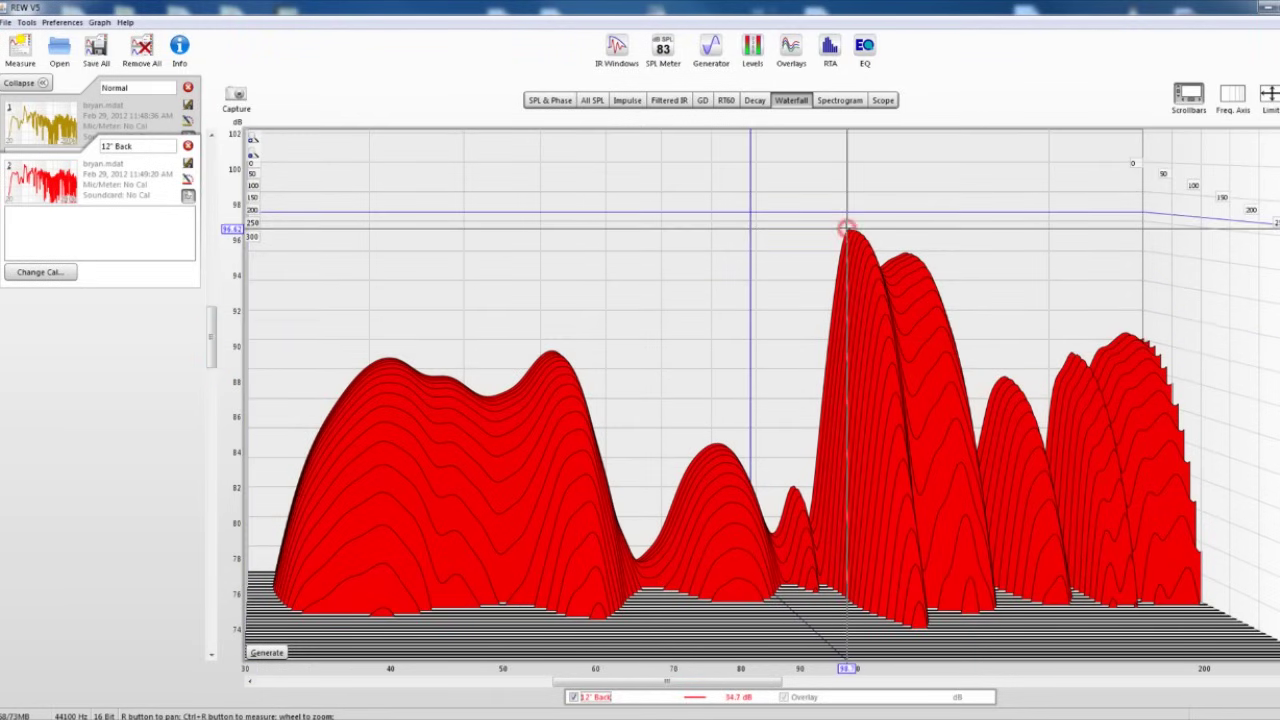
{"action": "left_click", "coordinate": [1009, 246]}
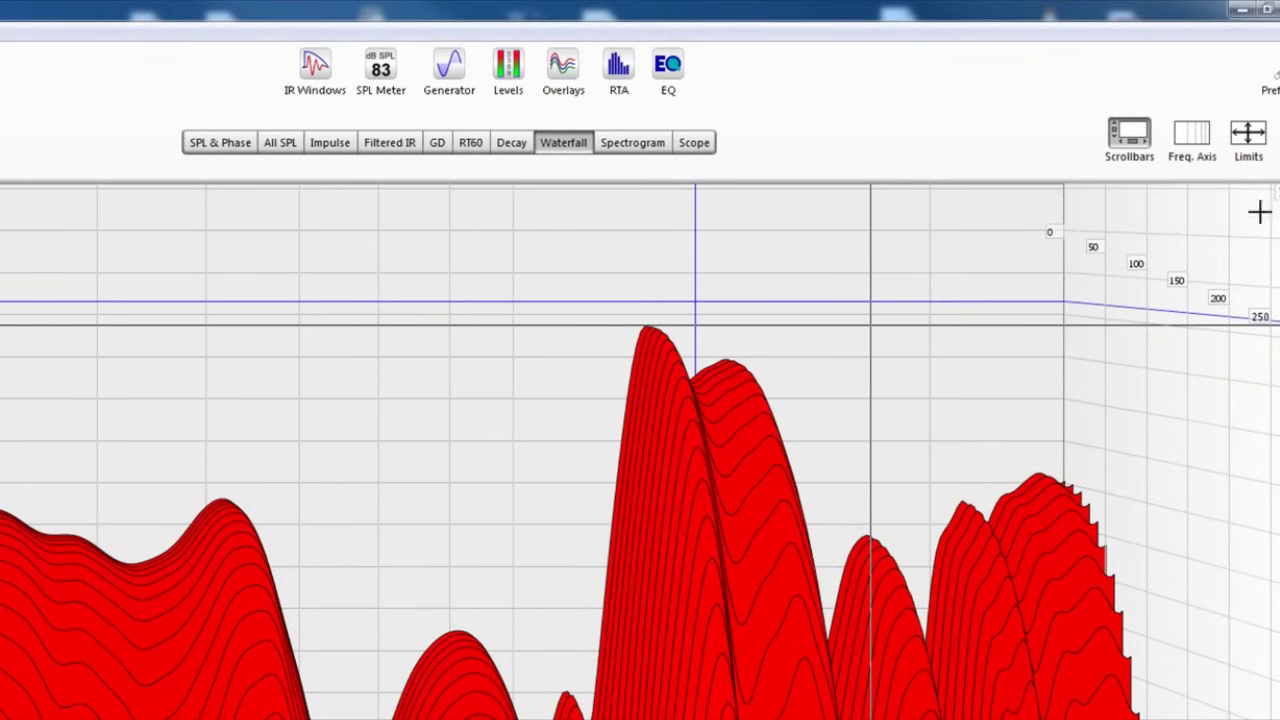
{"action": "left_click", "coordinate": [1248, 135]}
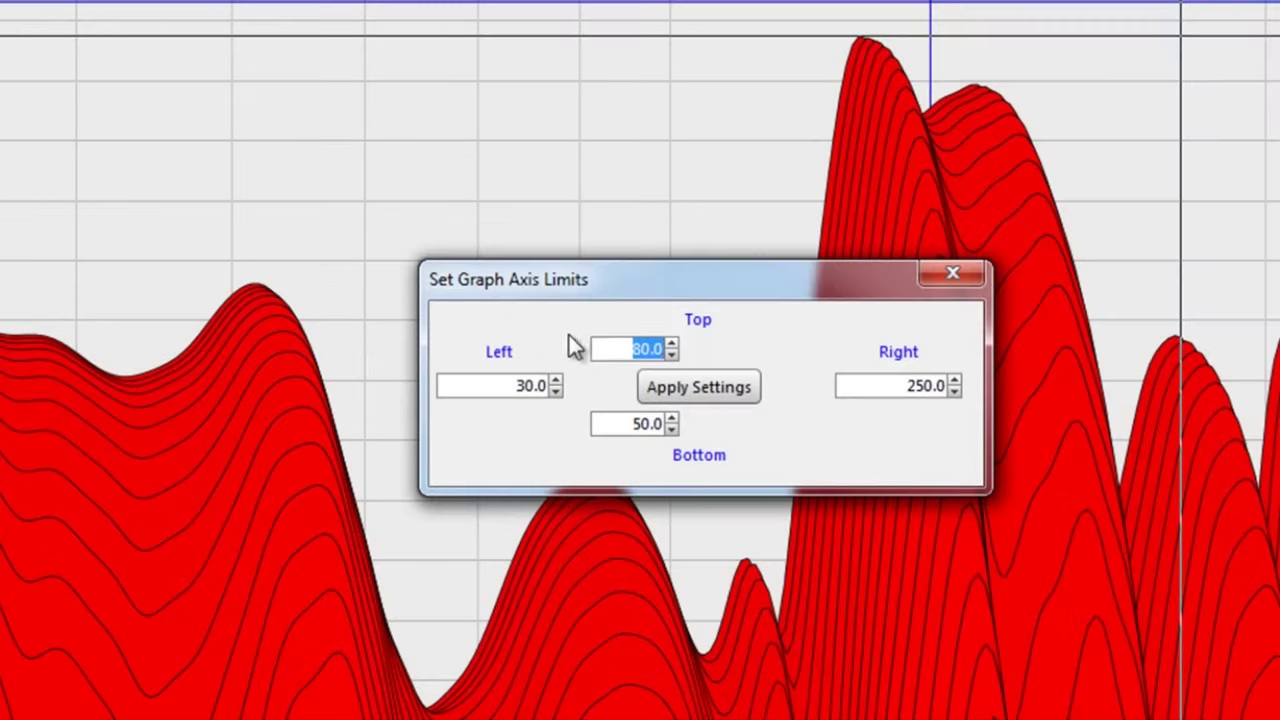
Apply waterfall axis limits of Top 100 dB, Bottom 60 dB, Left 40 Hz, Right 500 Hz
{"action": "type", "text": "1"}
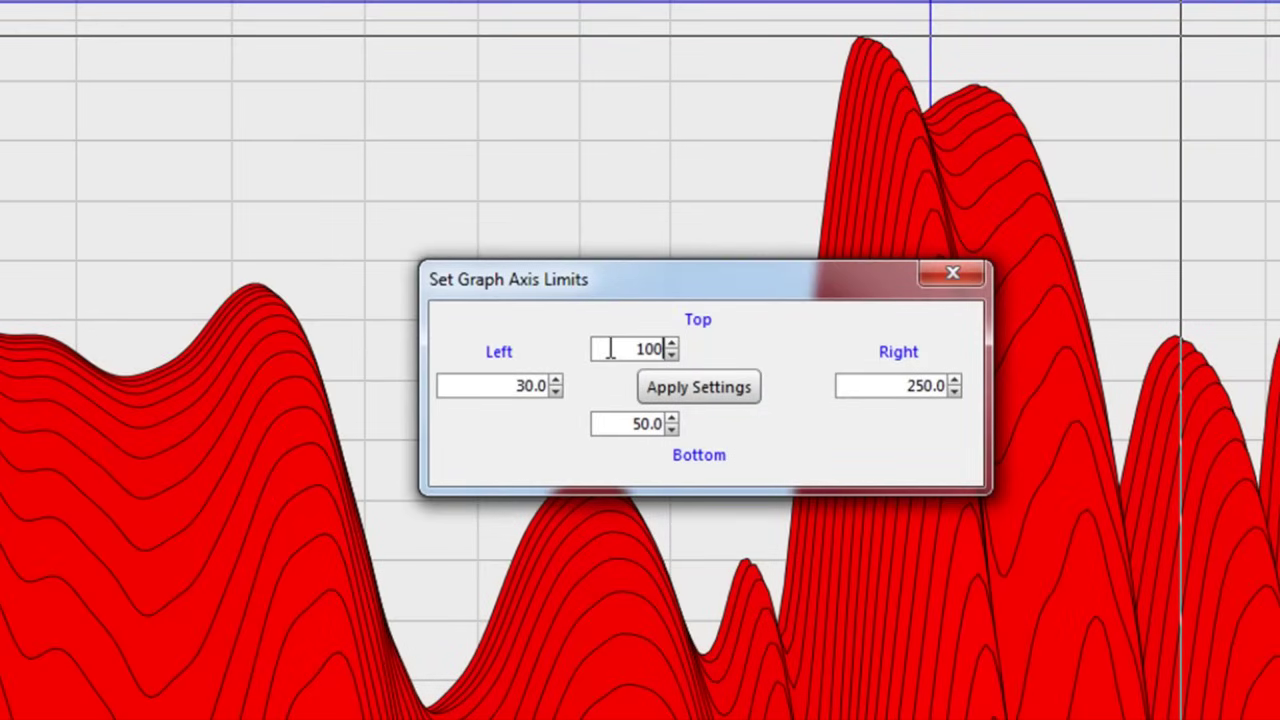
{"action": "double_click", "coordinate": [625, 423]}
{"action": "type", "text": "60"}
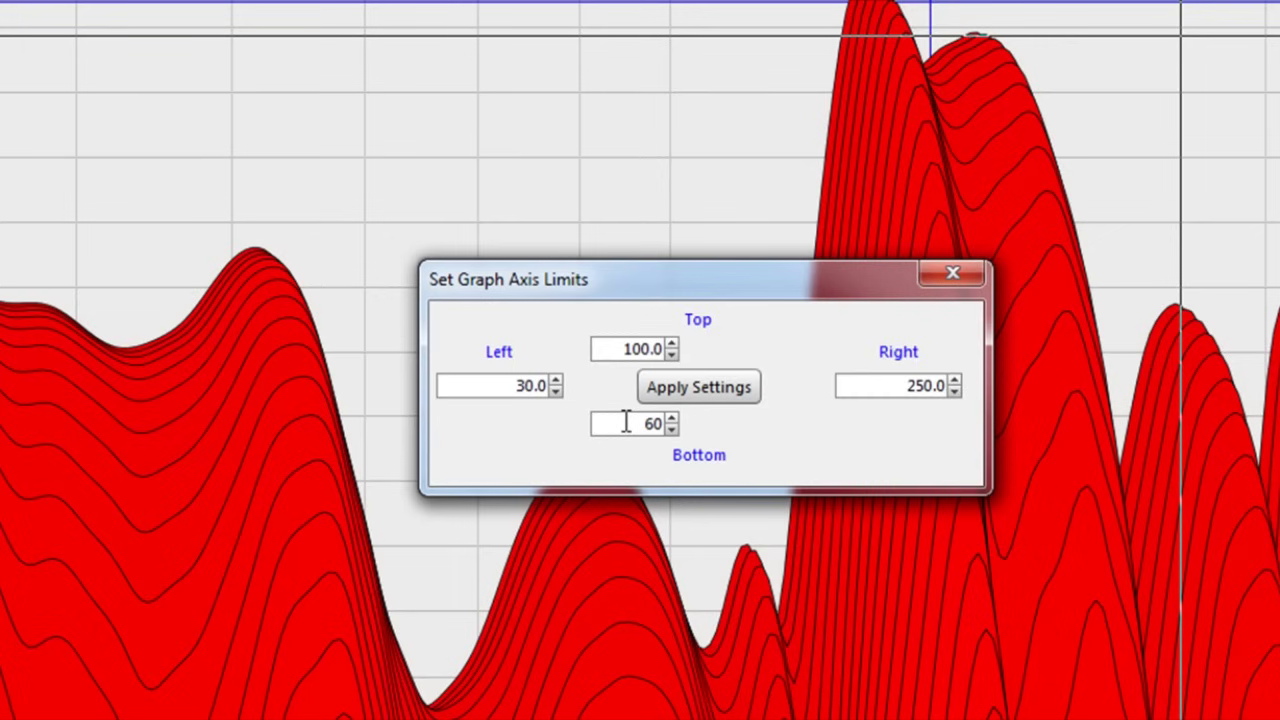
{"action": "double_click", "coordinate": [466, 383]}
{"action": "type", "text": "4"}
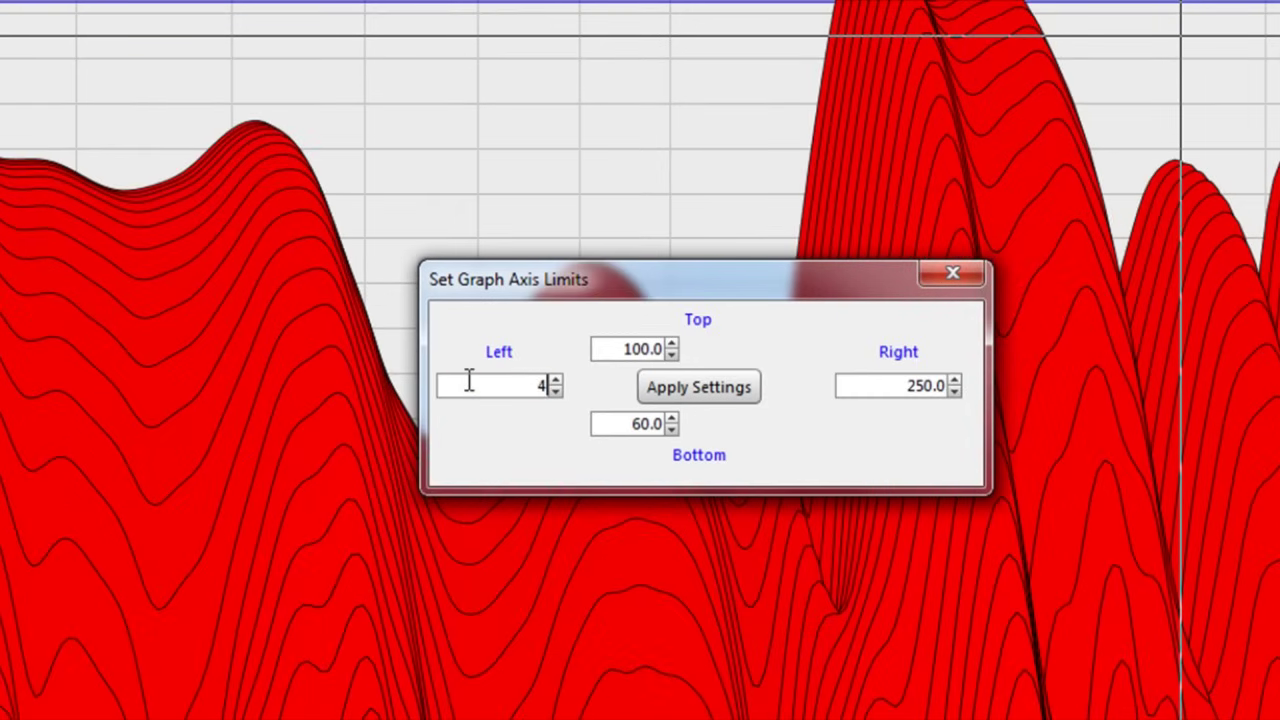
{"action": "type", "text": "0"}
{"action": "double_click", "coordinate": [906, 385]}
{"action": "type", "text": "5"}
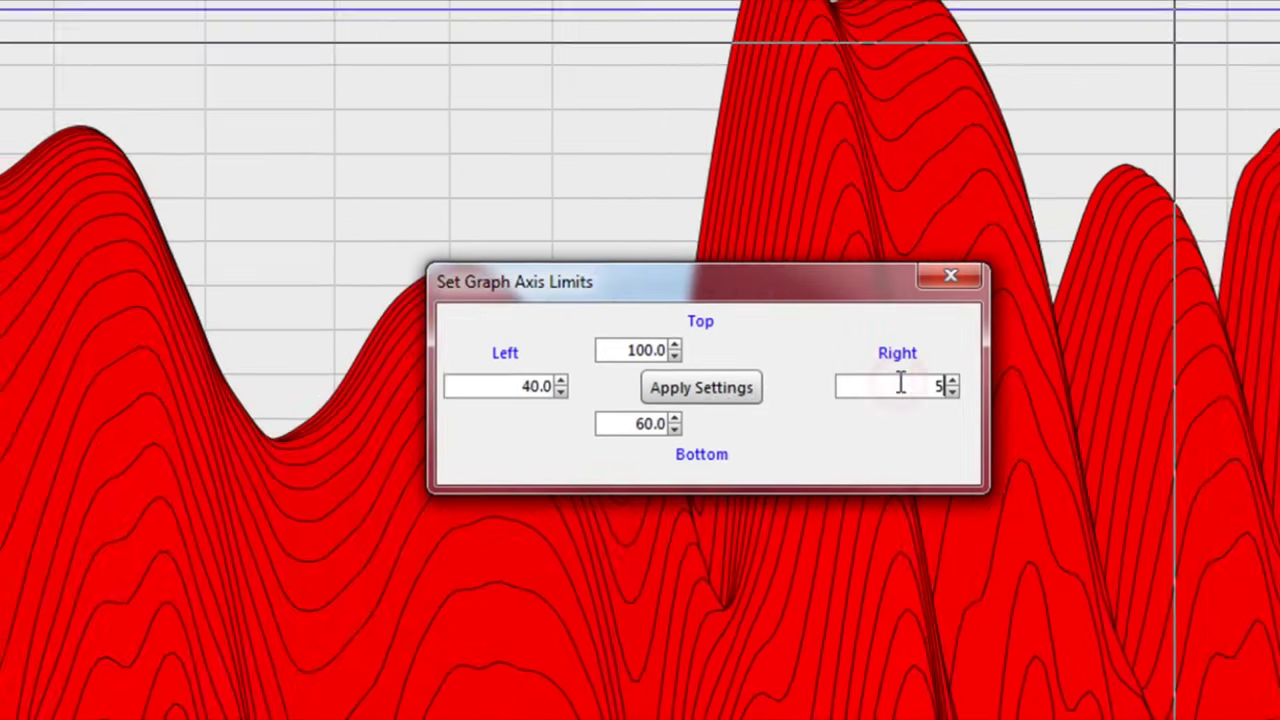
{"action": "type", "text": "00"}
{"action": "left_click", "coordinate": [701, 387]}
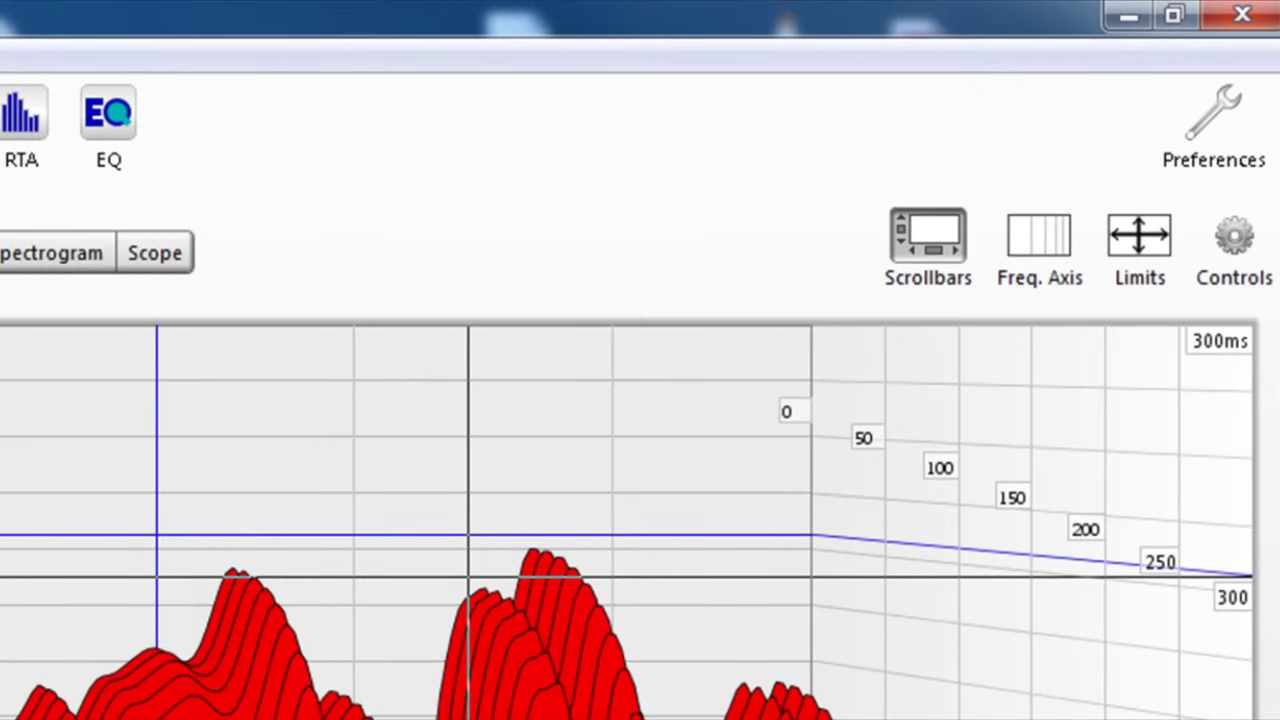
Set the waterfall Time Range to 400 ms in the Controls panel
{"action": "left_click", "coordinate": [1236, 268]}
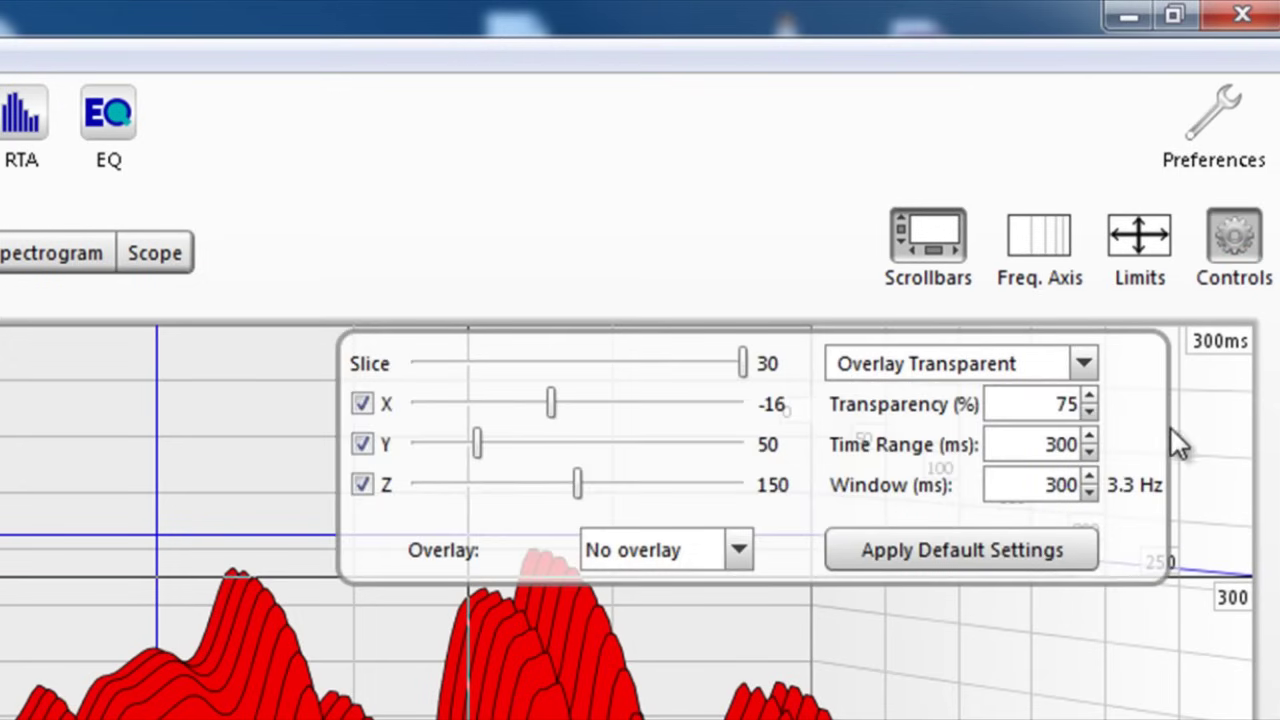
{"action": "double_click", "coordinate": [1045, 444]}
{"action": "type", "text": "400"}
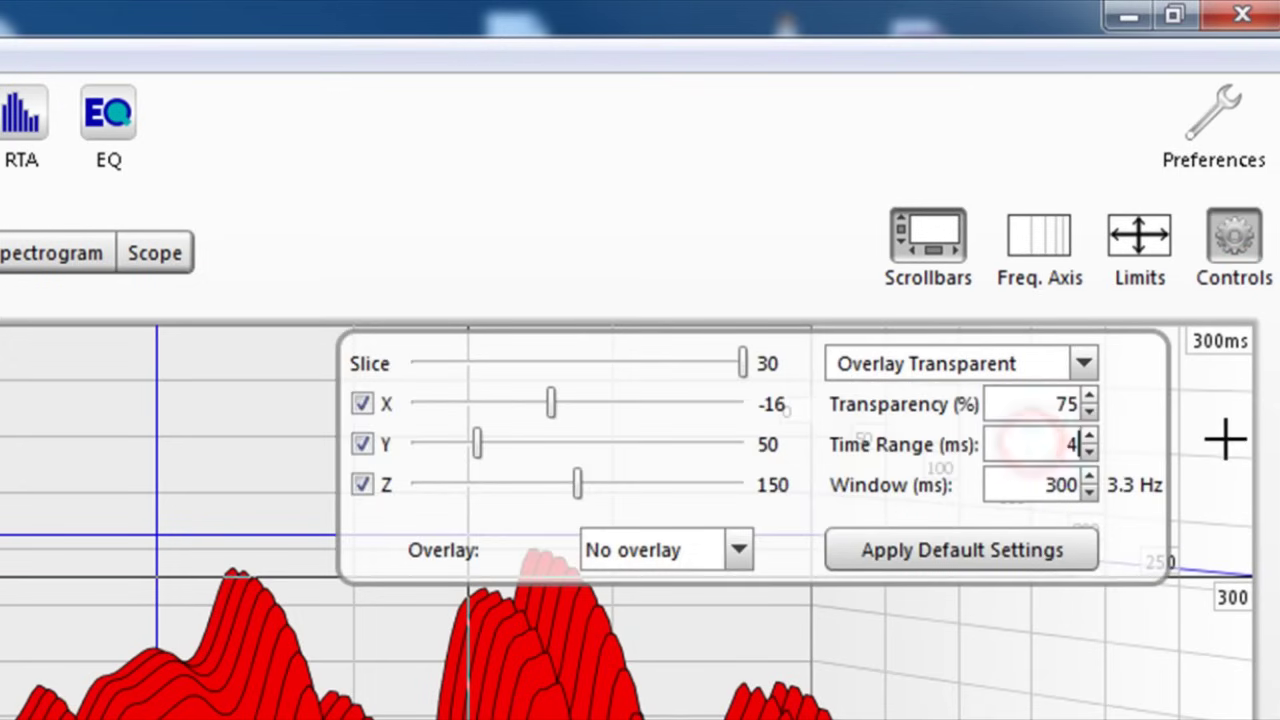
{"action": "double_click", "coordinate": [1025, 478]}
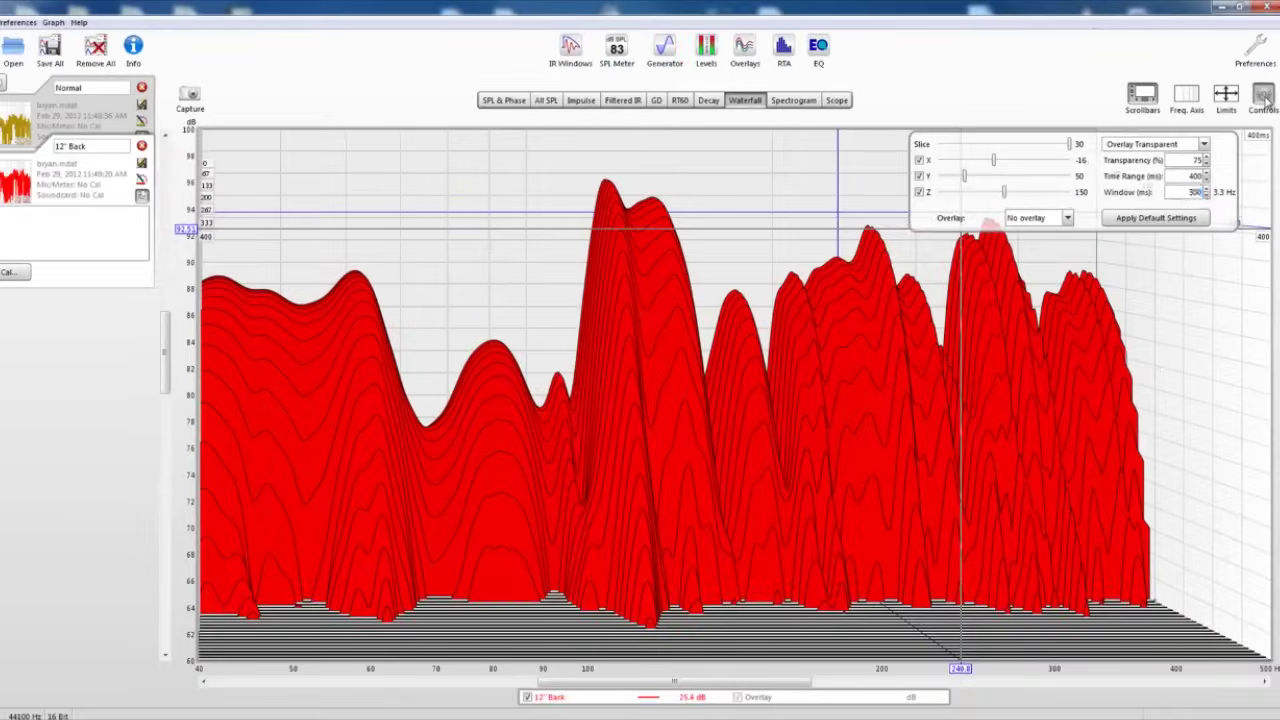
{"action": "left_click", "coordinate": [1264, 95]}
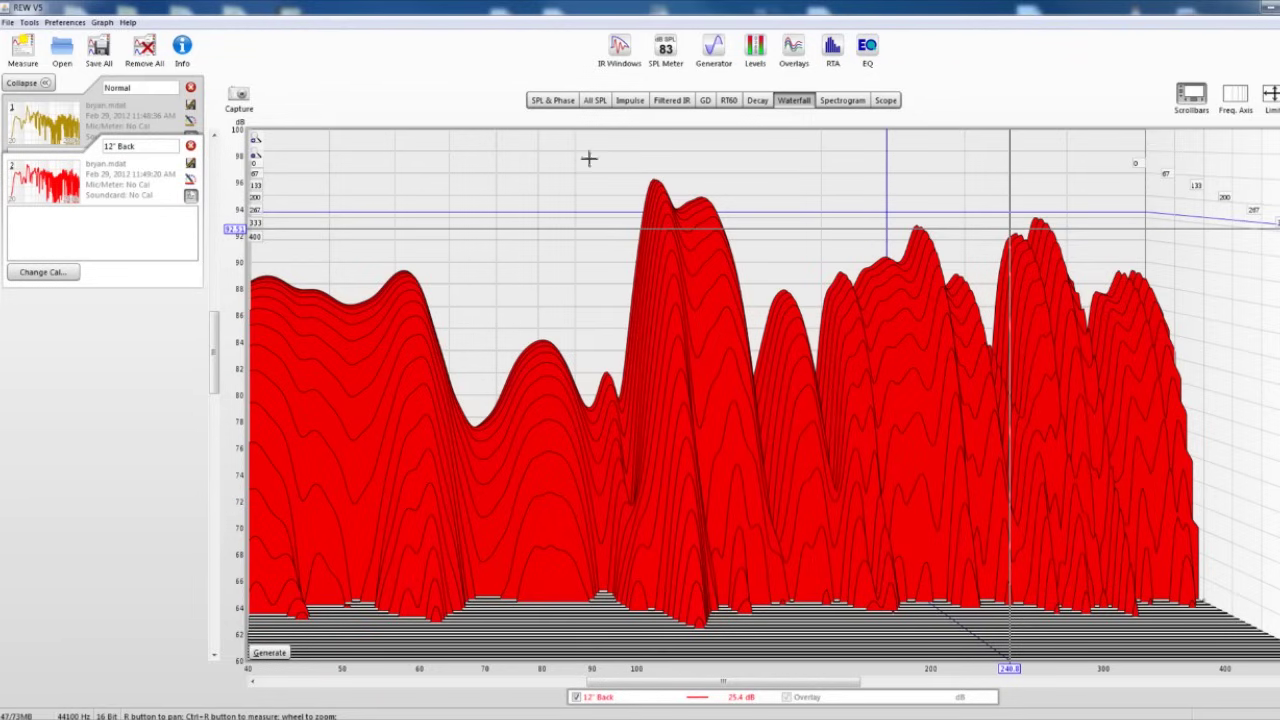
Check the waterfall again, then show the SPL & Phase graph starting at 21 Hz
{"action": "left_click", "coordinate": [555, 101]}
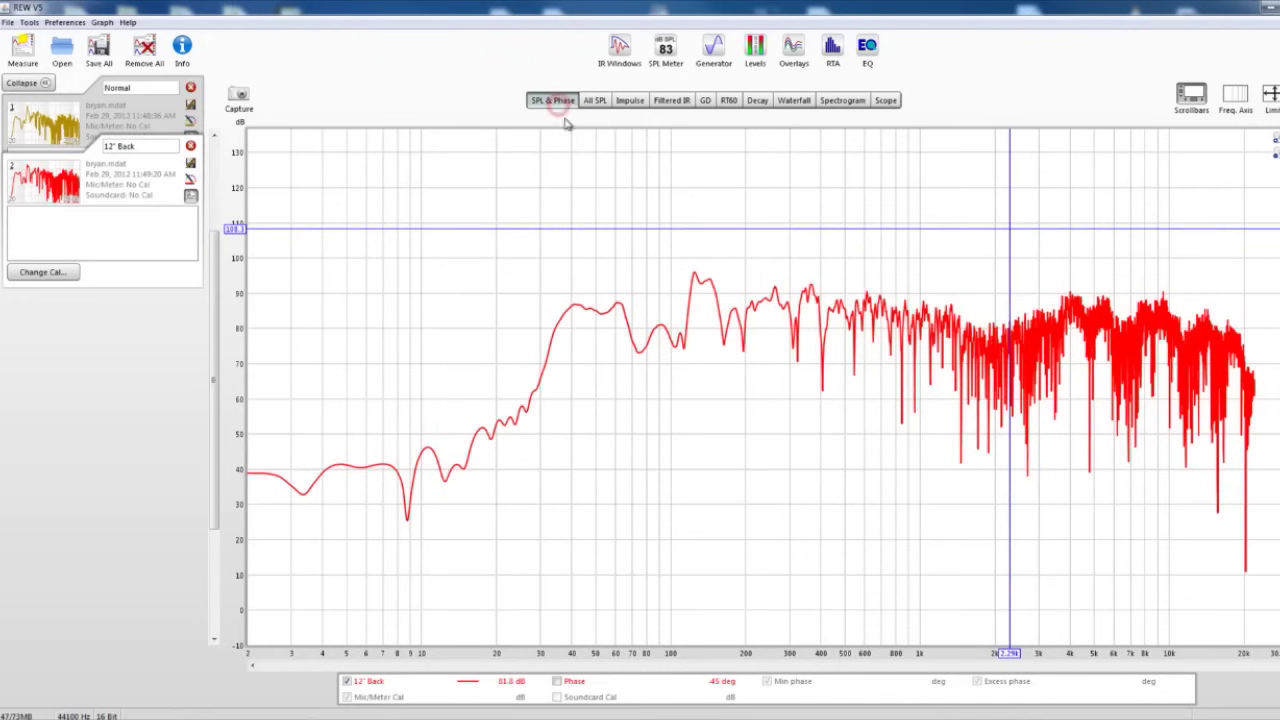
{"action": "left_click", "coordinate": [795, 101]}
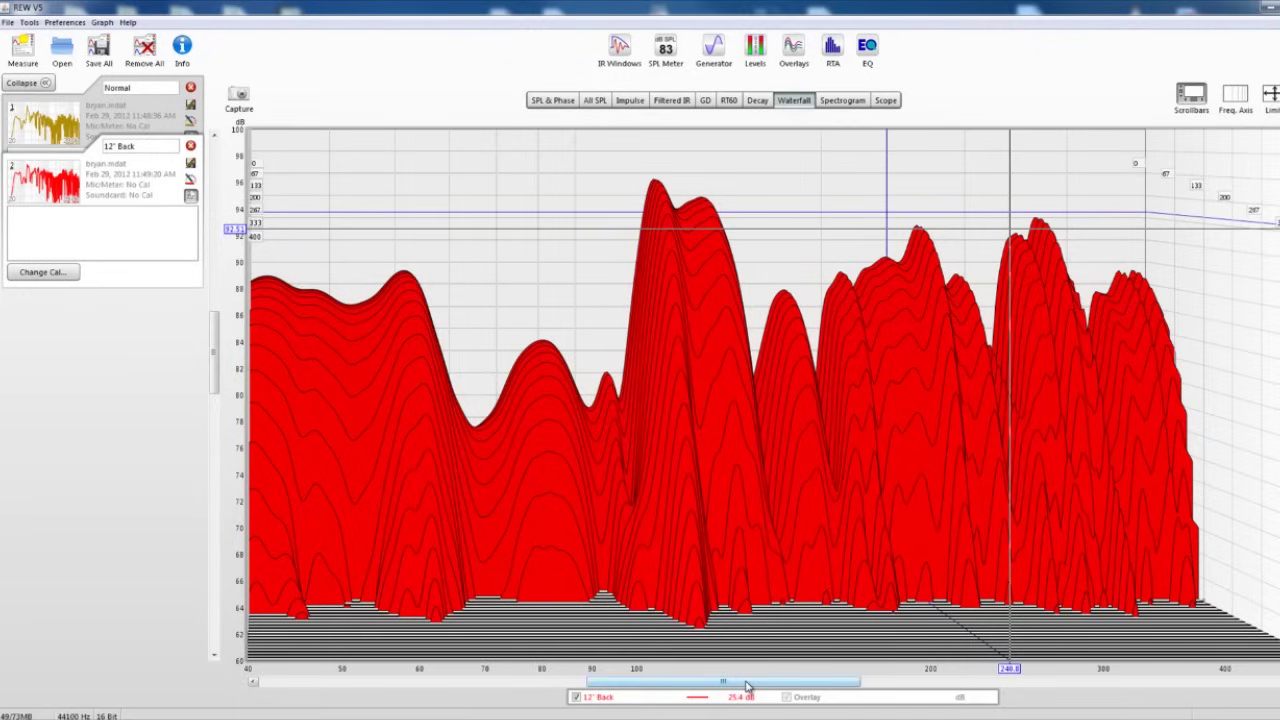
{"action": "mouse_move", "coordinate": [745, 686]}
{"action": "left_mouse_down"}
{"action": "mouse_move", "coordinate": [722, 690]}
{"action": "mouse_move", "coordinate": [741, 689]}
{"action": "left_mouse_up"}
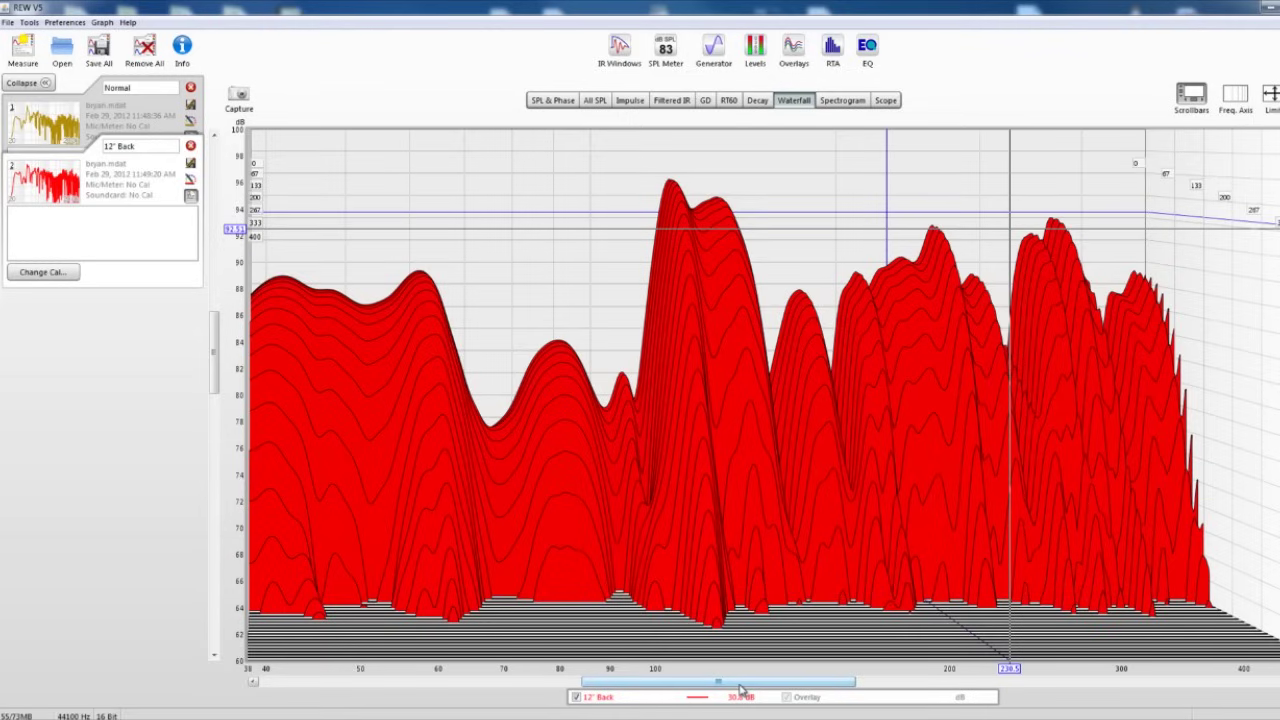
{"action": "left_click", "coordinate": [553, 101]}
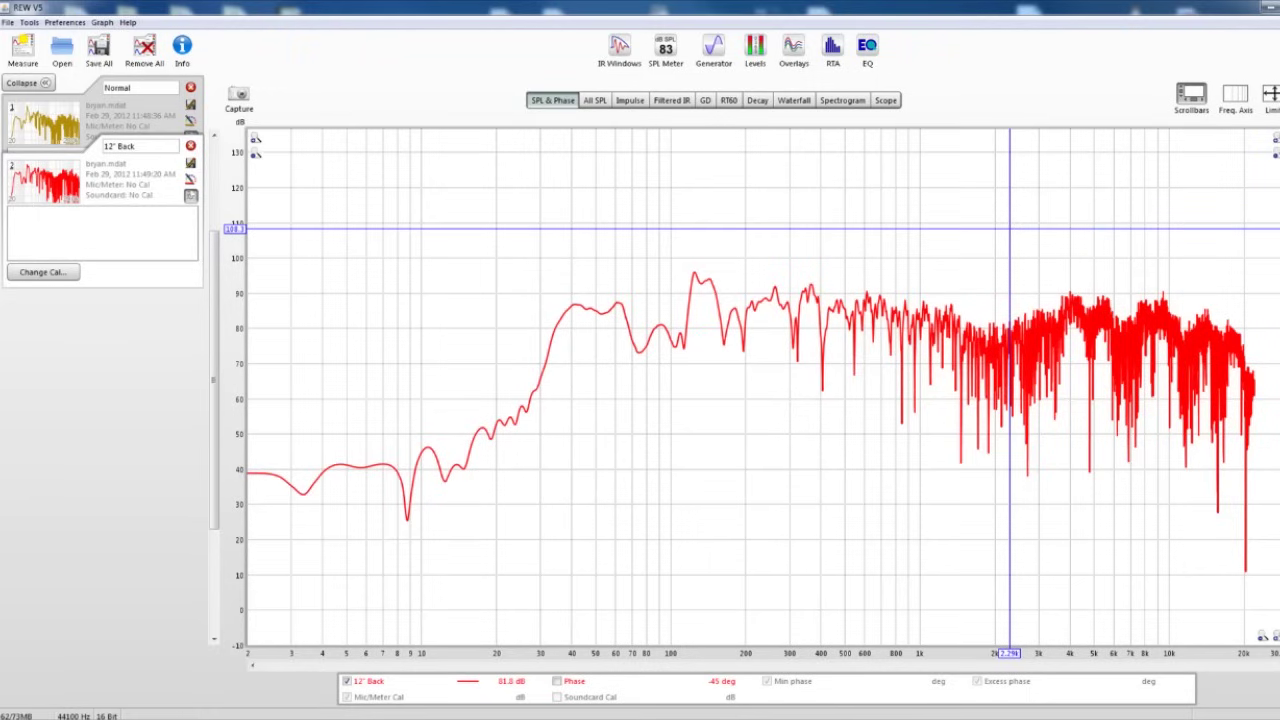
{"action": "left_click", "coordinate": [1263, 640]}
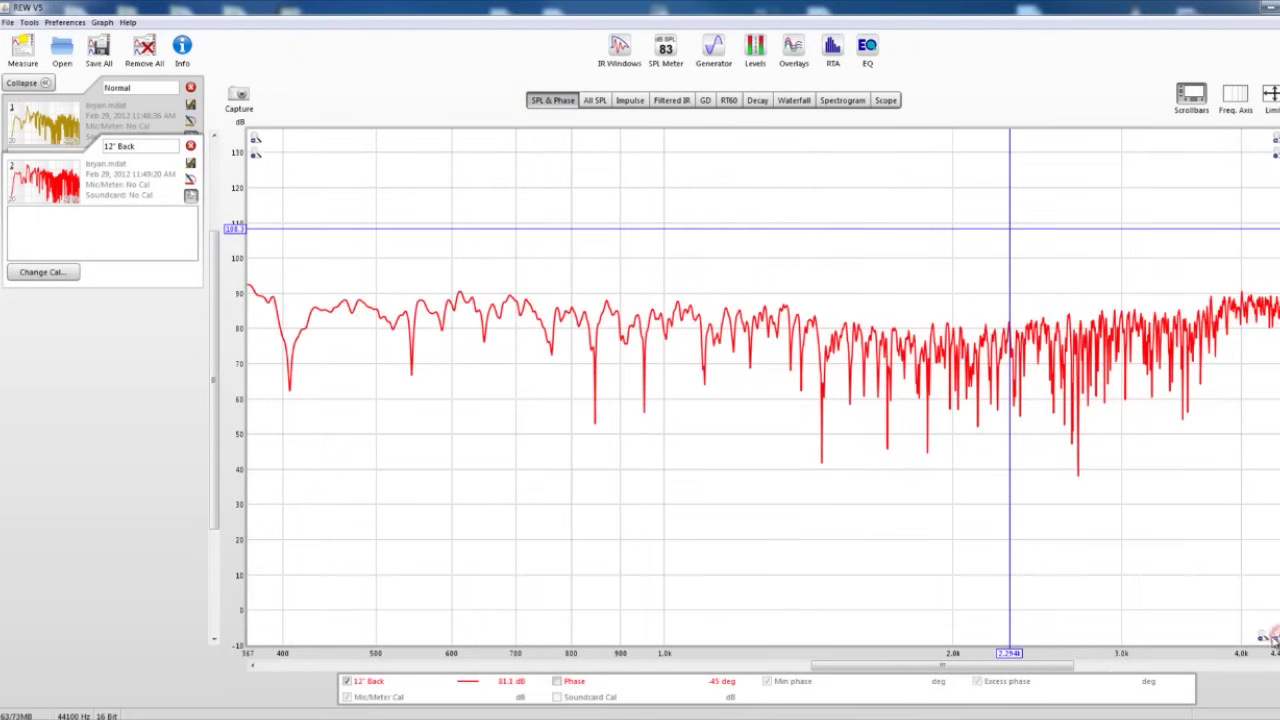
{"action": "left_click", "coordinate": [256, 137]}
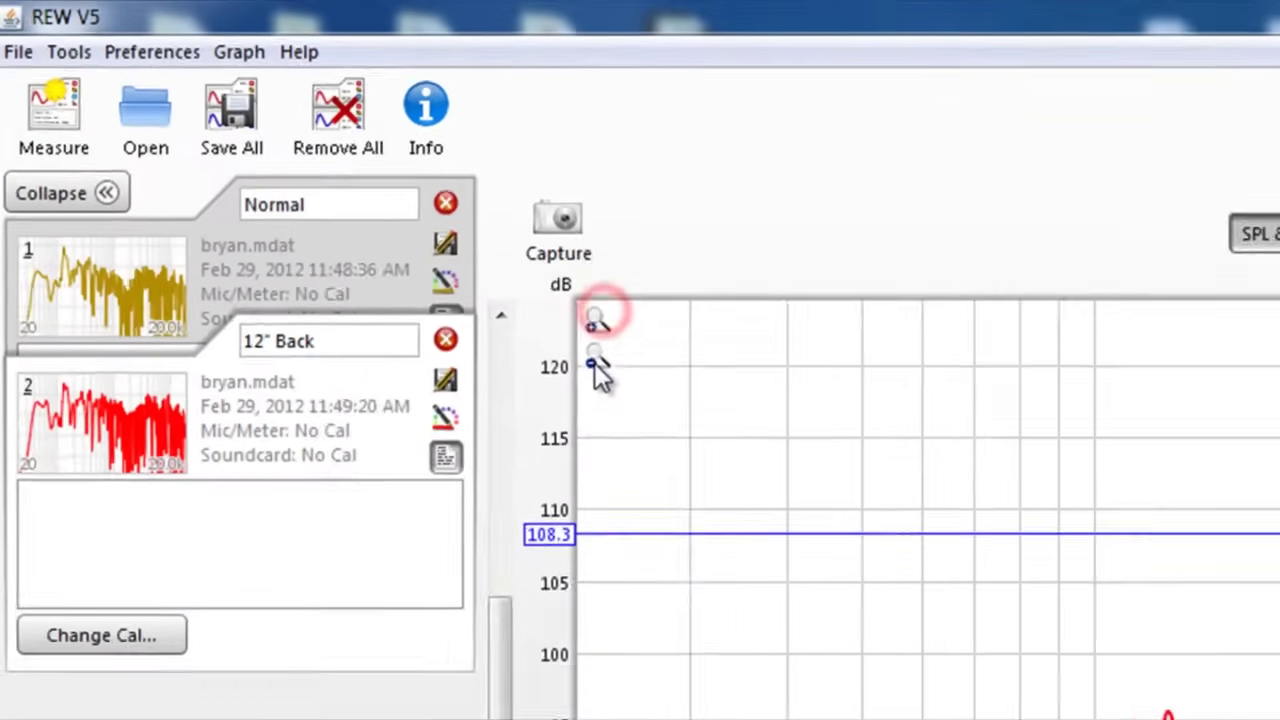
{"action": "left_click", "coordinate": [594, 366]}
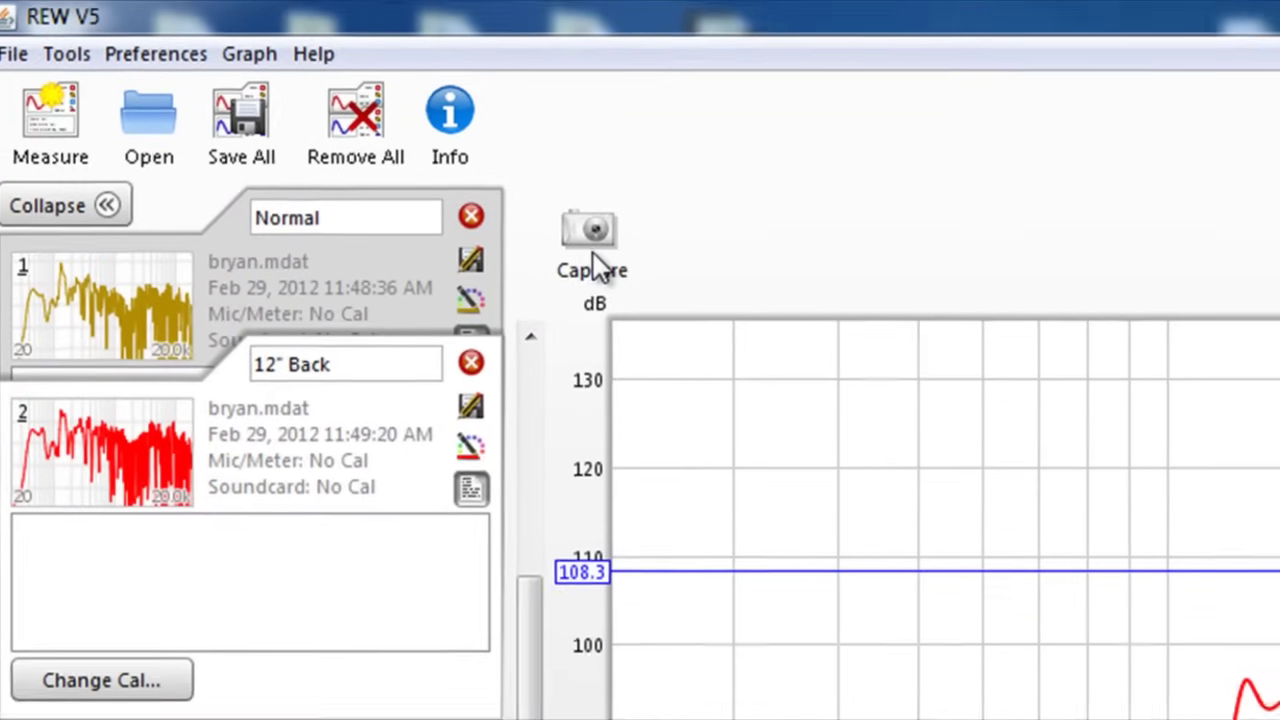
{"action": "left_click", "coordinate": [596, 268]}
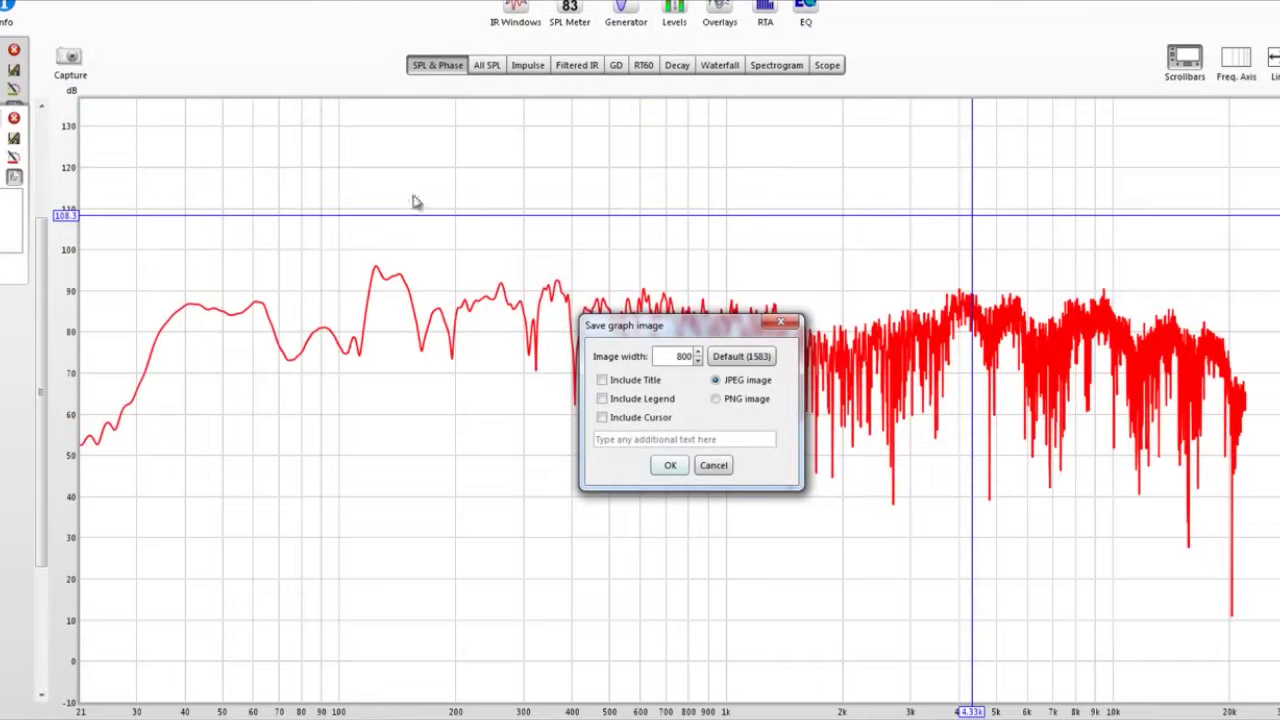
{"action": "left_click", "coordinate": [668, 356]}
{"action": "left_click", "coordinate": [668, 467]}
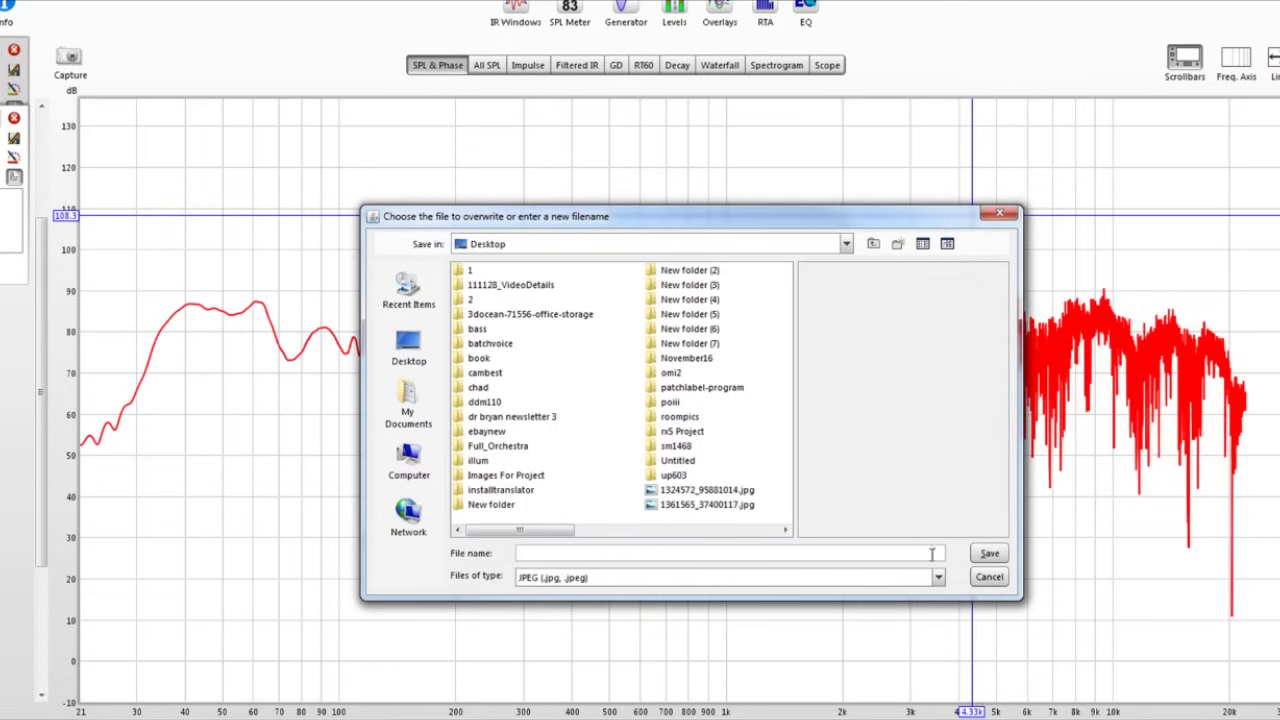
{"action": "left_click", "coordinate": [990, 578]}
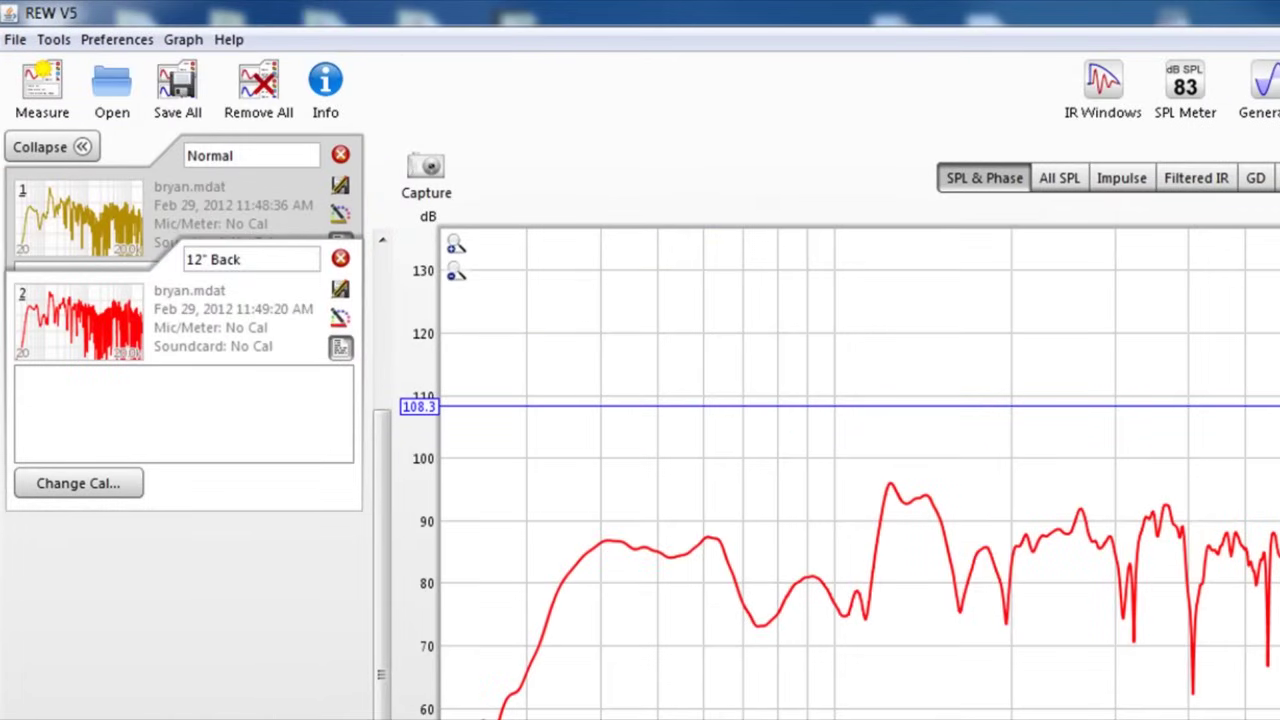
{"action": "left_click", "coordinate": [15, 39]}
{"action": "left_click", "coordinate": [70, 143]}
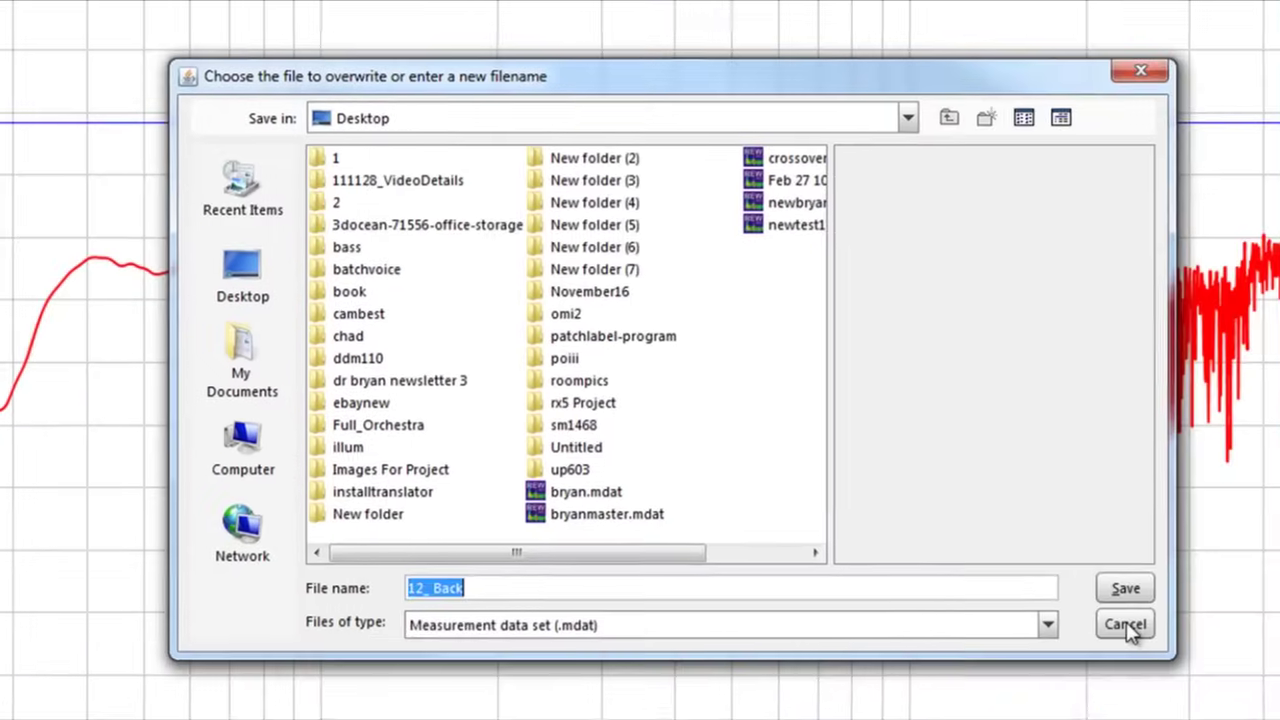
{"action": "left_click", "coordinate": [1122, 621]}
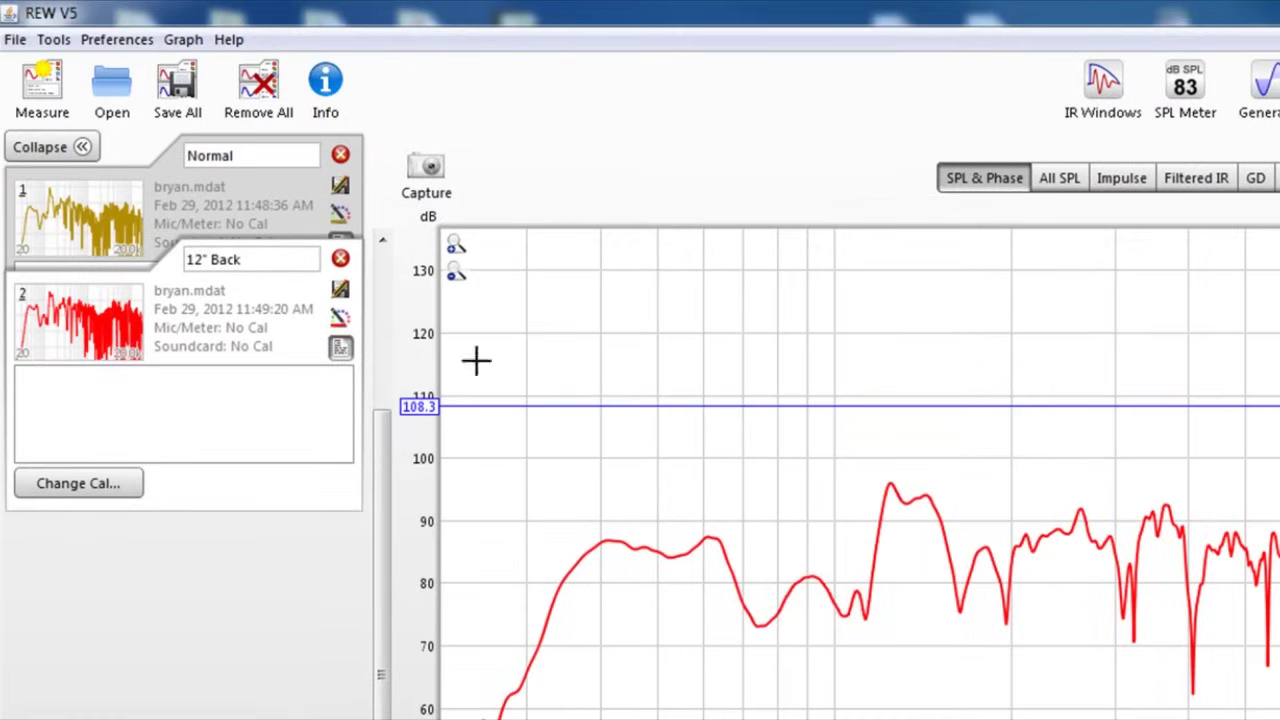
{"action": "left_click", "coordinate": [15, 39]}
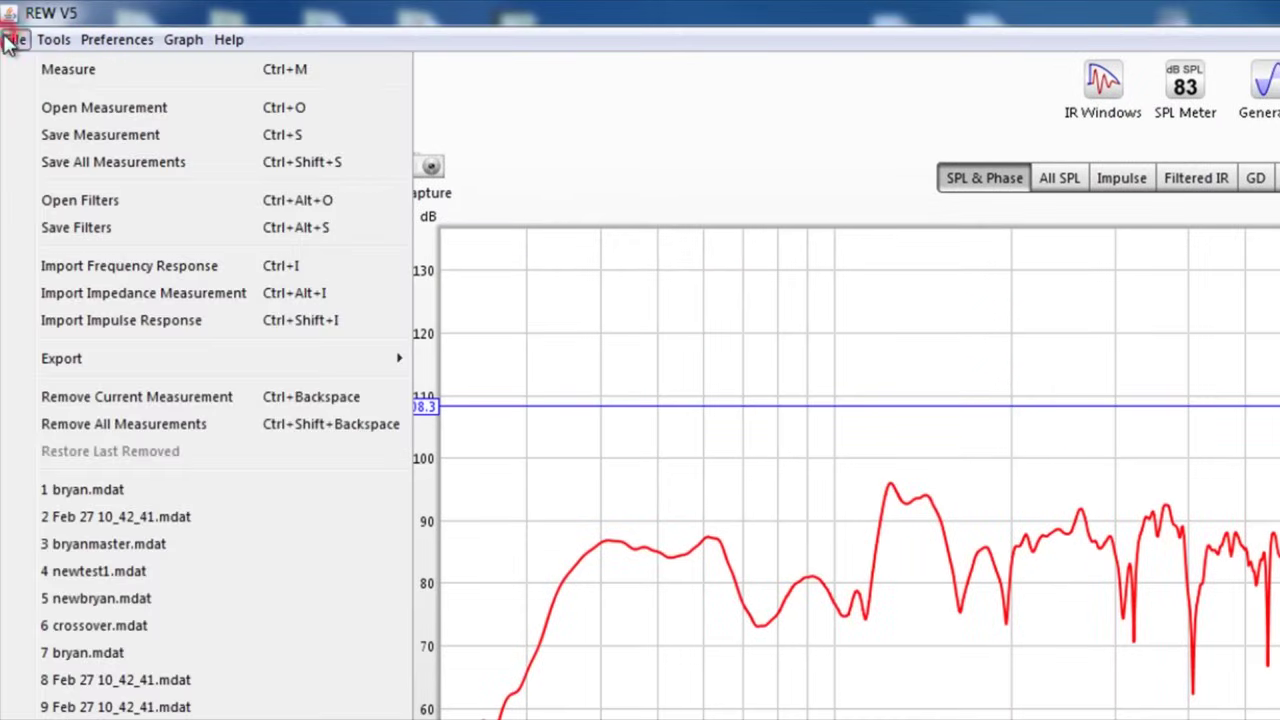
{"action": "left_click", "coordinate": [109, 163]}
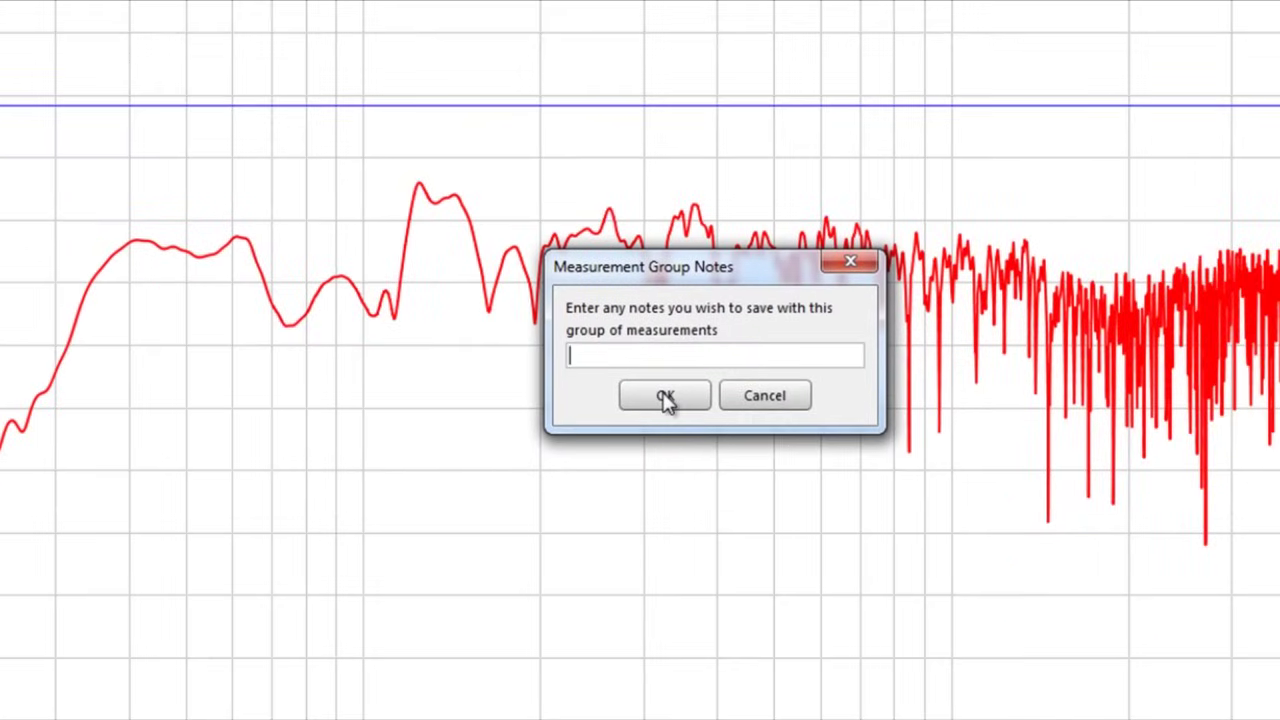
{"action": "left_click", "coordinate": [666, 398]}
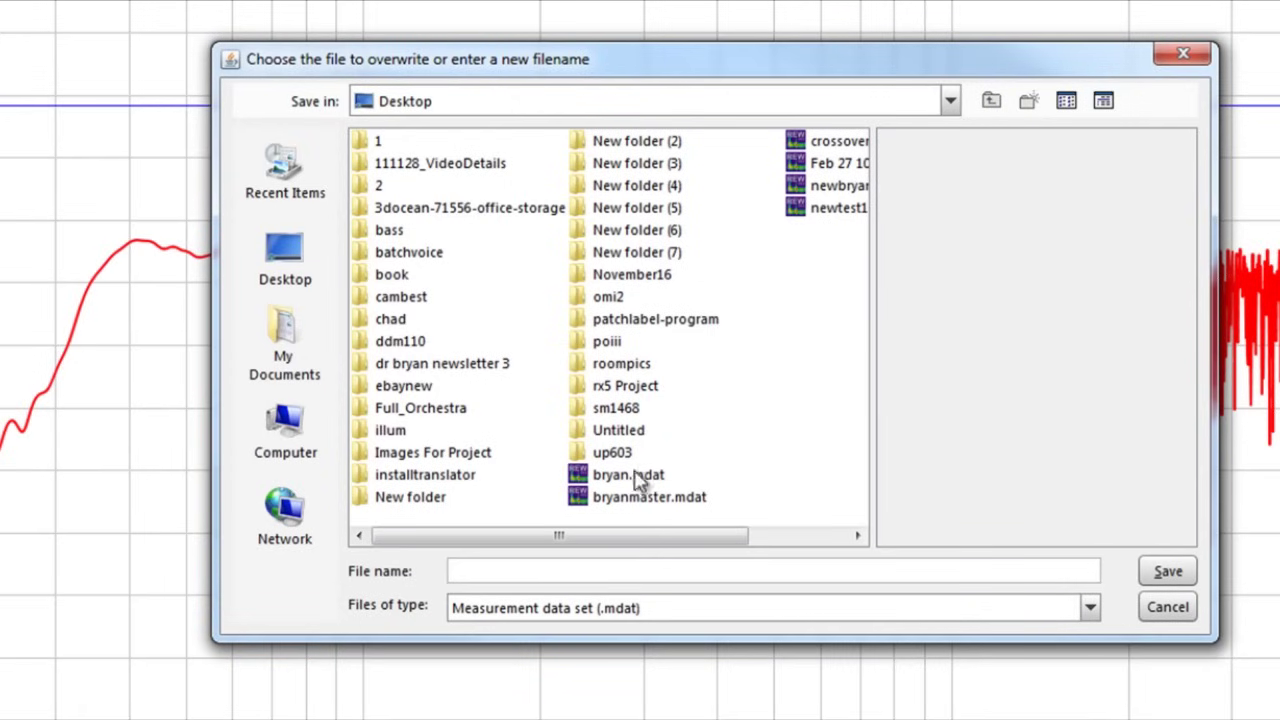
{"action": "left_click", "coordinate": [583, 568]}
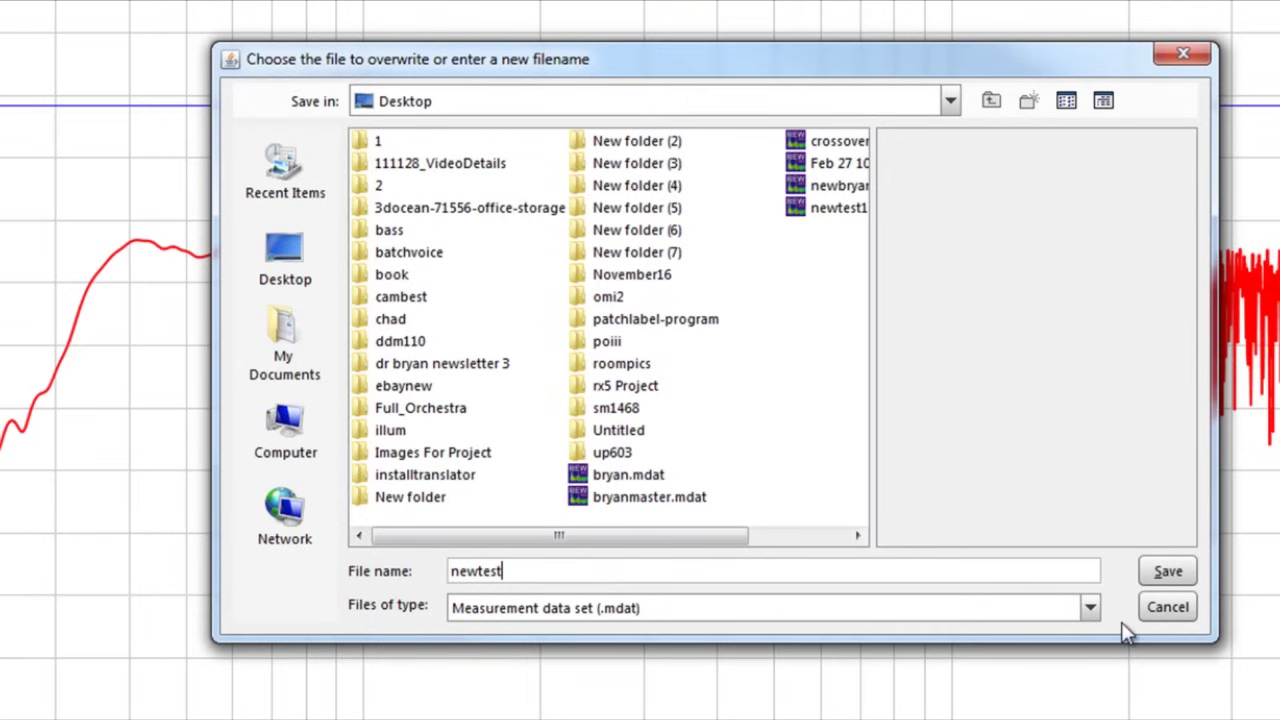
{"action": "left_click", "coordinate": [1168, 608]}
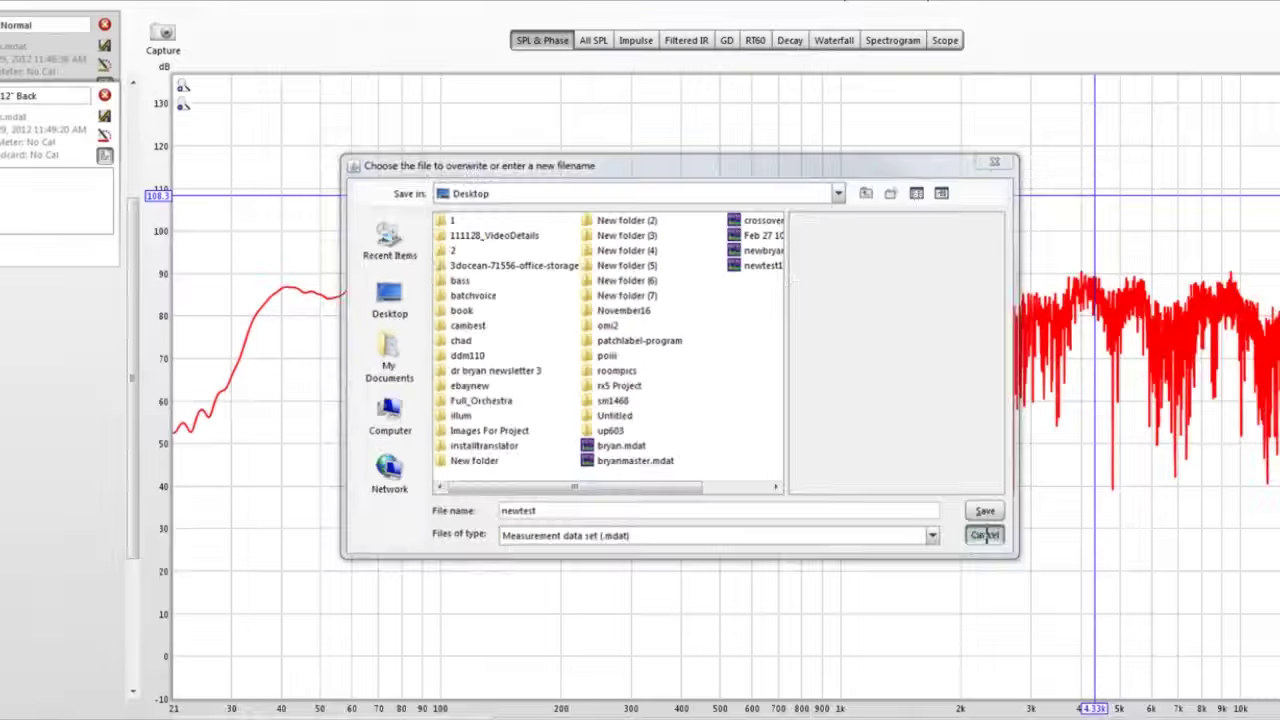